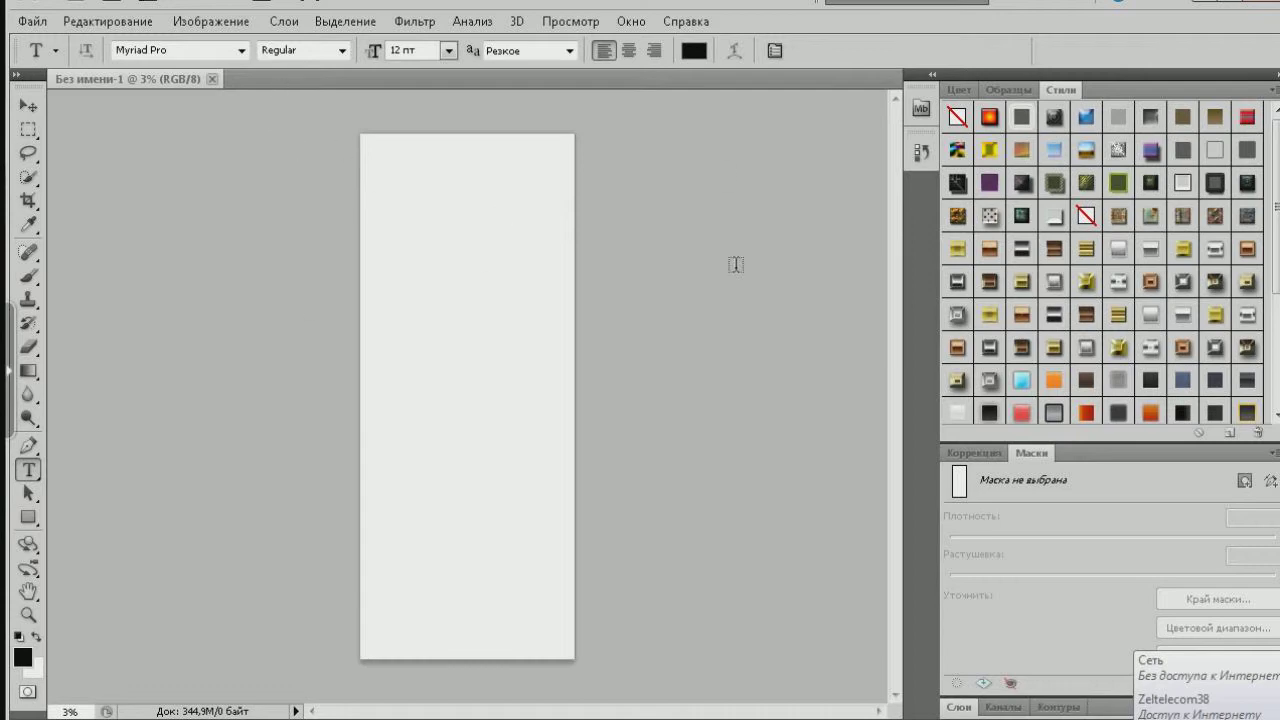
Scroll through the Styles panel presets beside the blank tall canvas
scroll(1211, 297, down, 3)
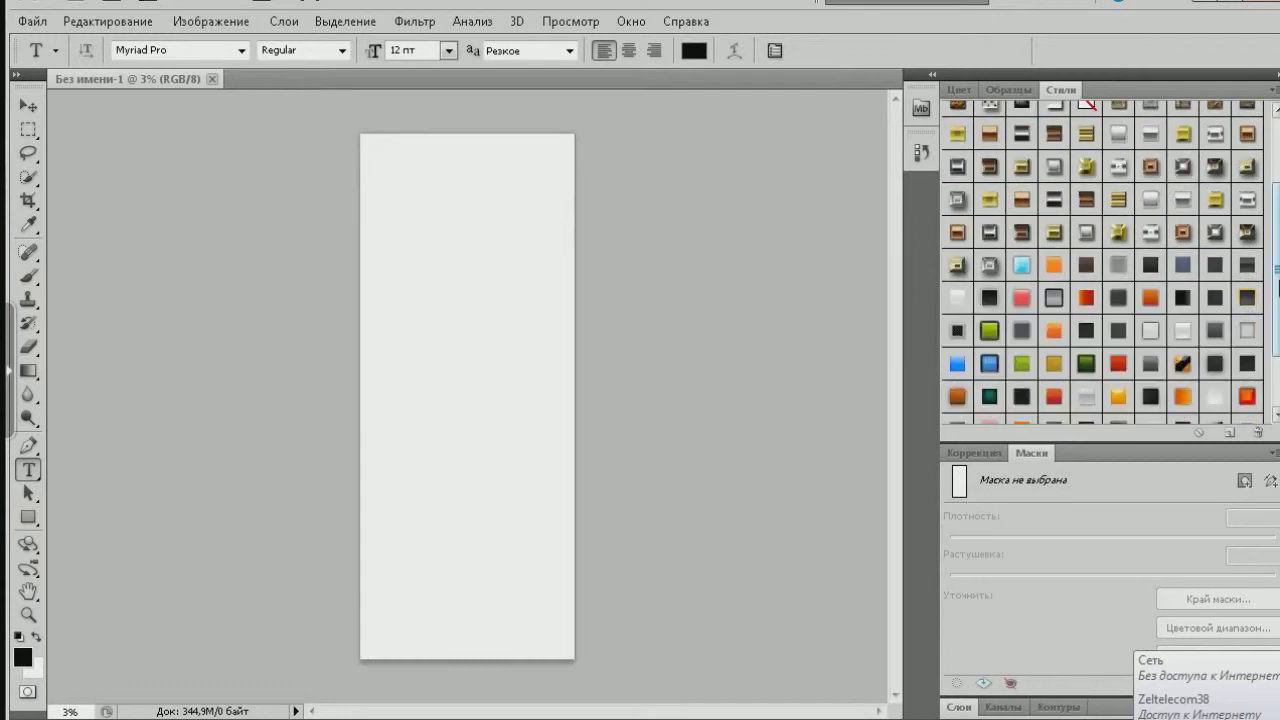
scroll(1102, 260, down, 3)
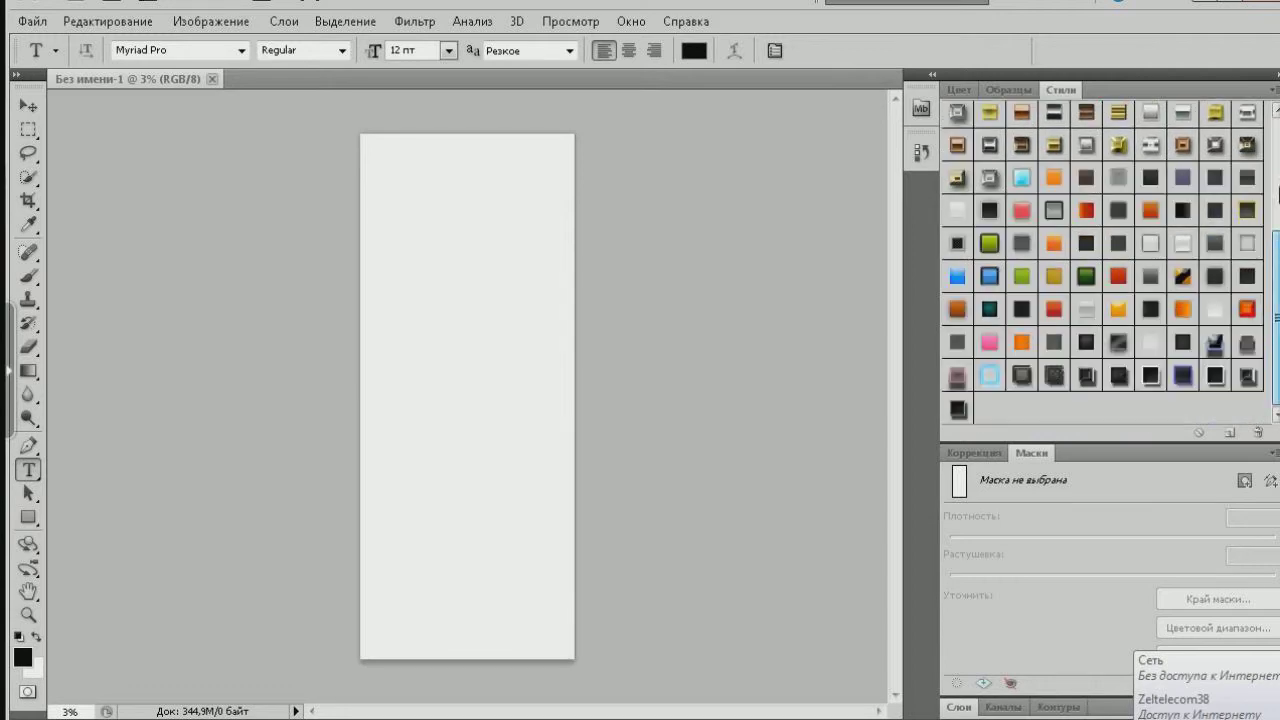
scroll(1100, 260, up, 2)
scroll(1100, 260, up, 2)
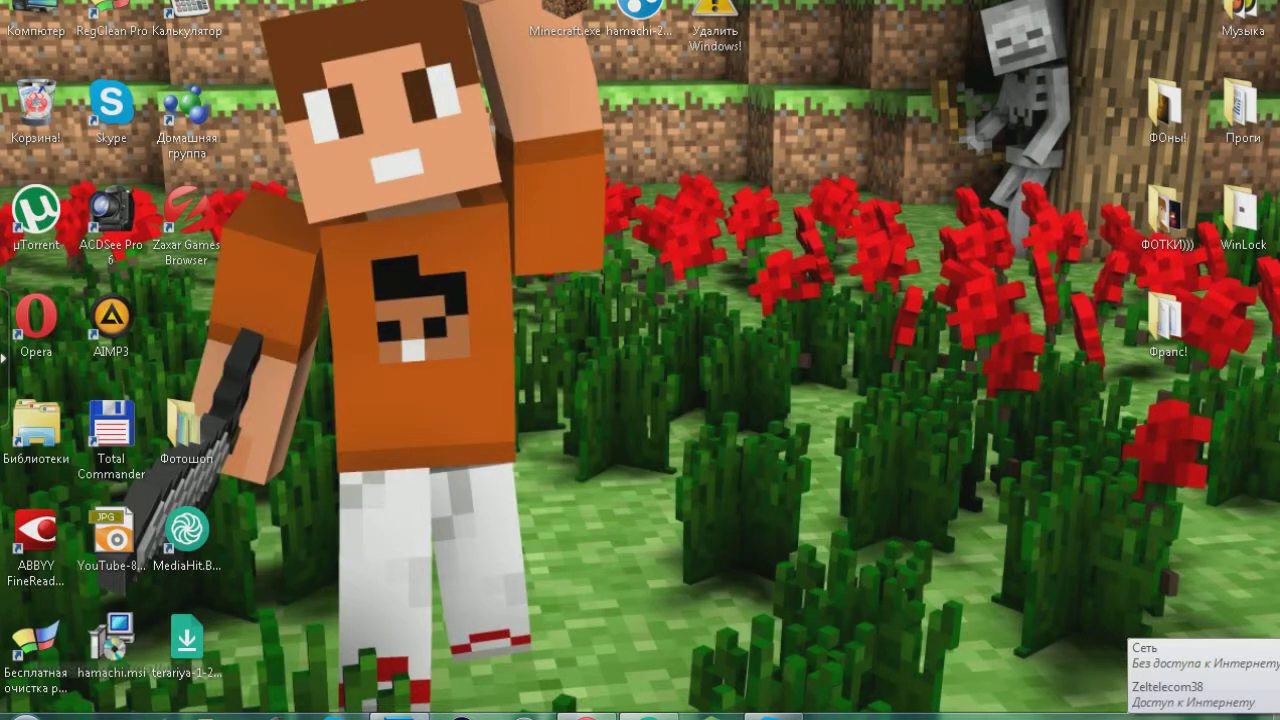
Open the Фотошоп texture folder and start dragging texture_1.jpg toward Photoshop
double_click(186, 428)
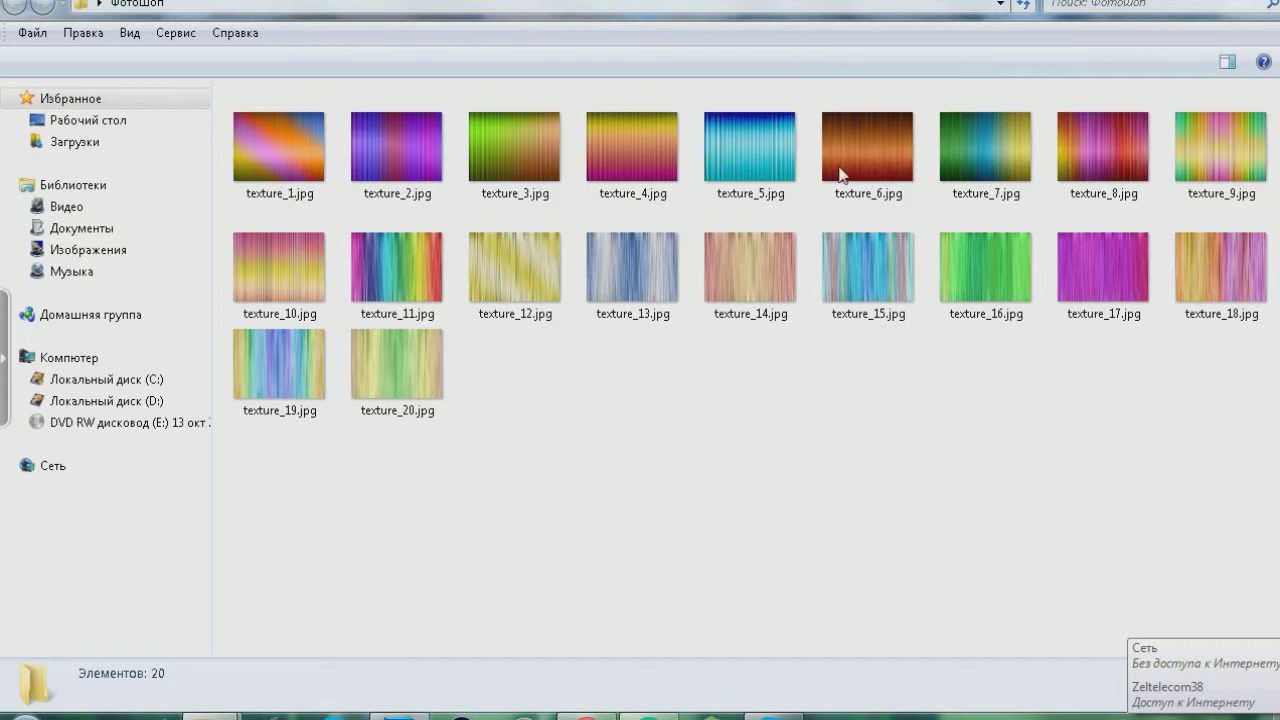
drag(288, 162, 315, 194)
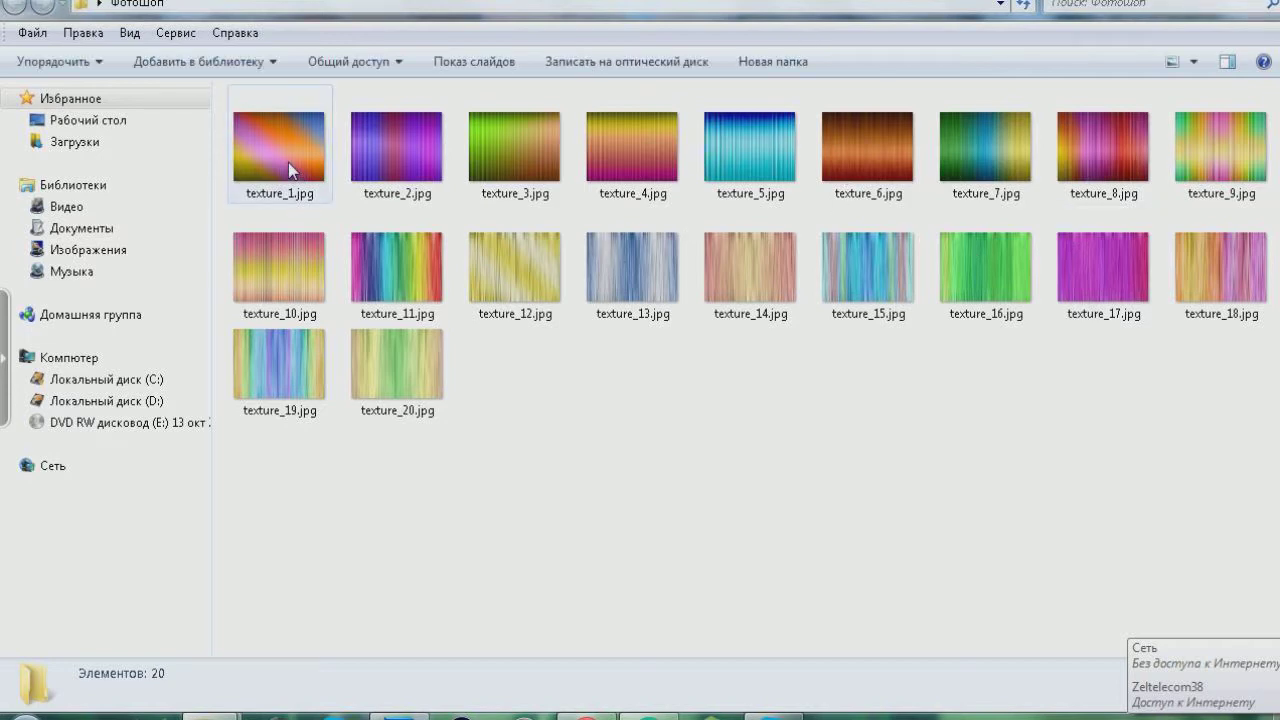
drag(315, 194, 640, 600)
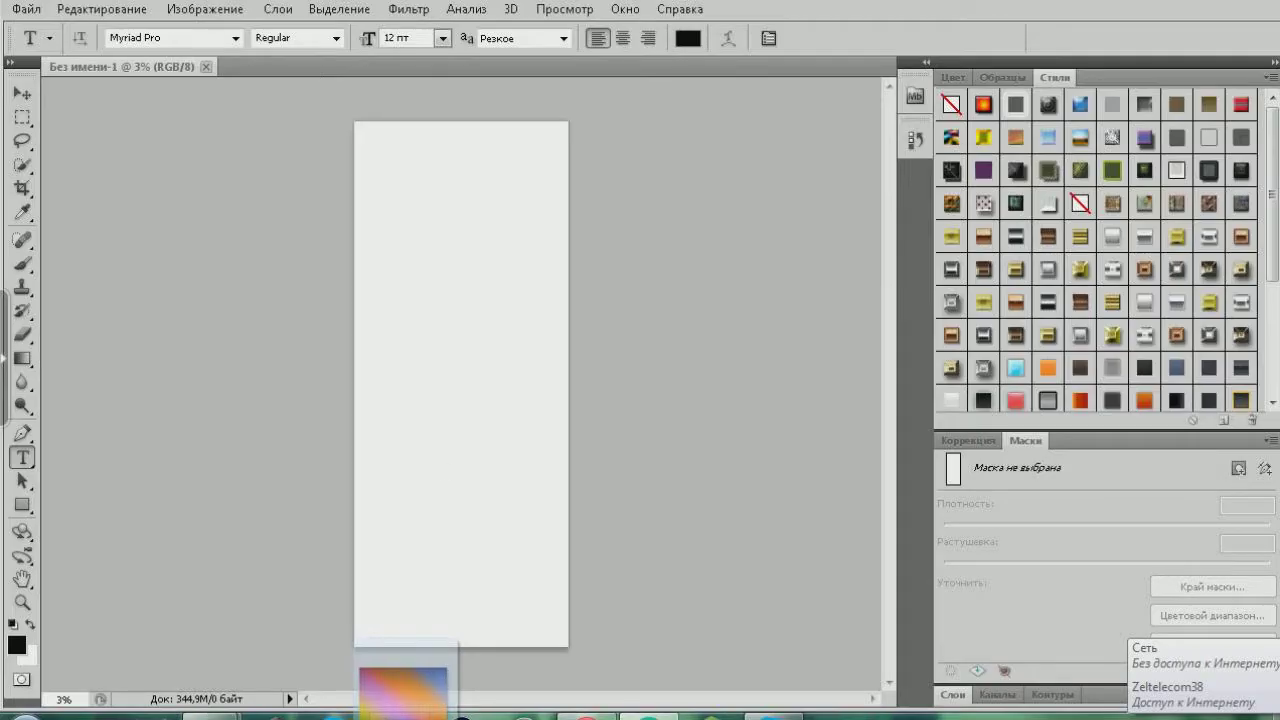
Drop texture_1 onto the banner canvas and close the Opera and MediaHit browser windows
drag(400, 712, 441, 407)
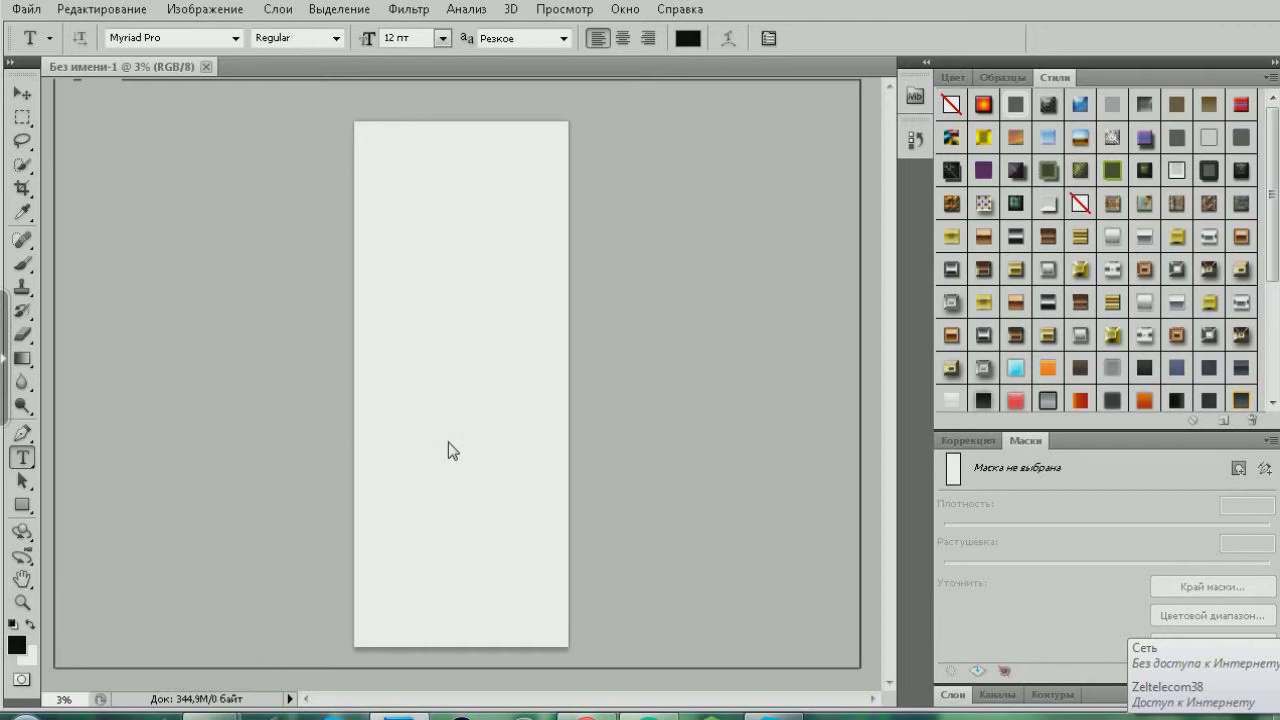
drag(320, 47, 179, 323)
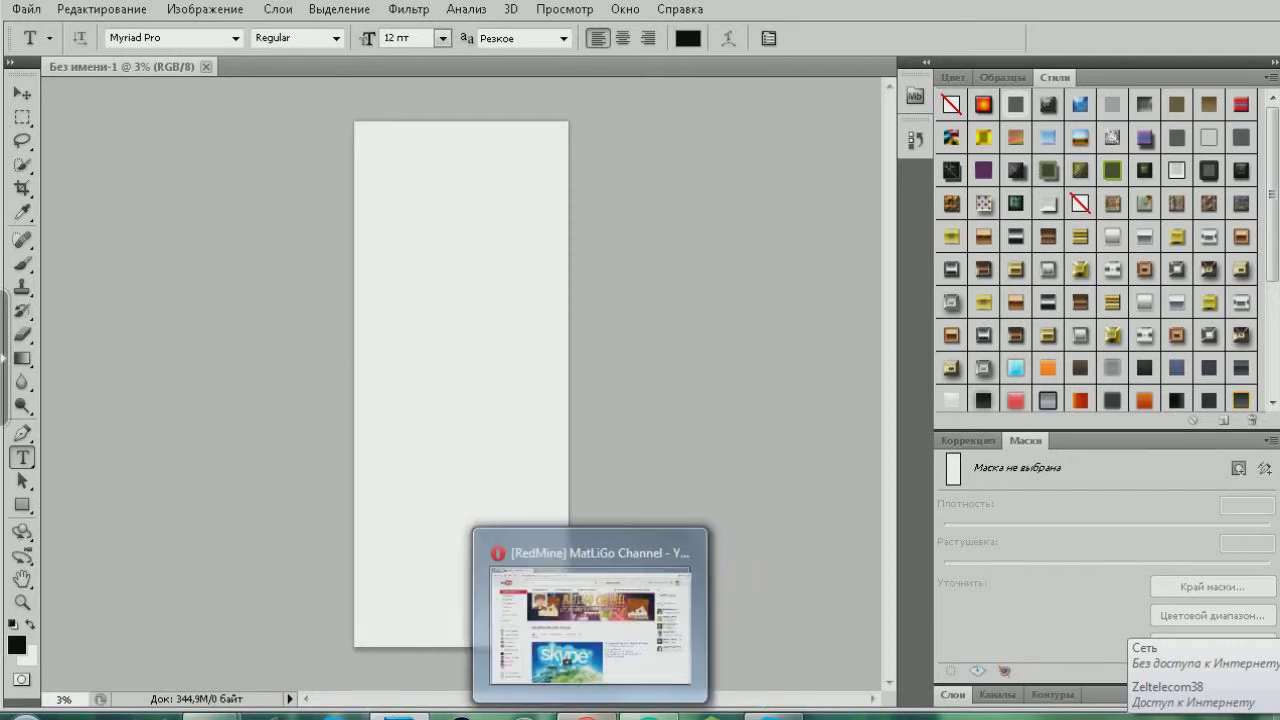
right_click(587, 714)
click(520, 679)
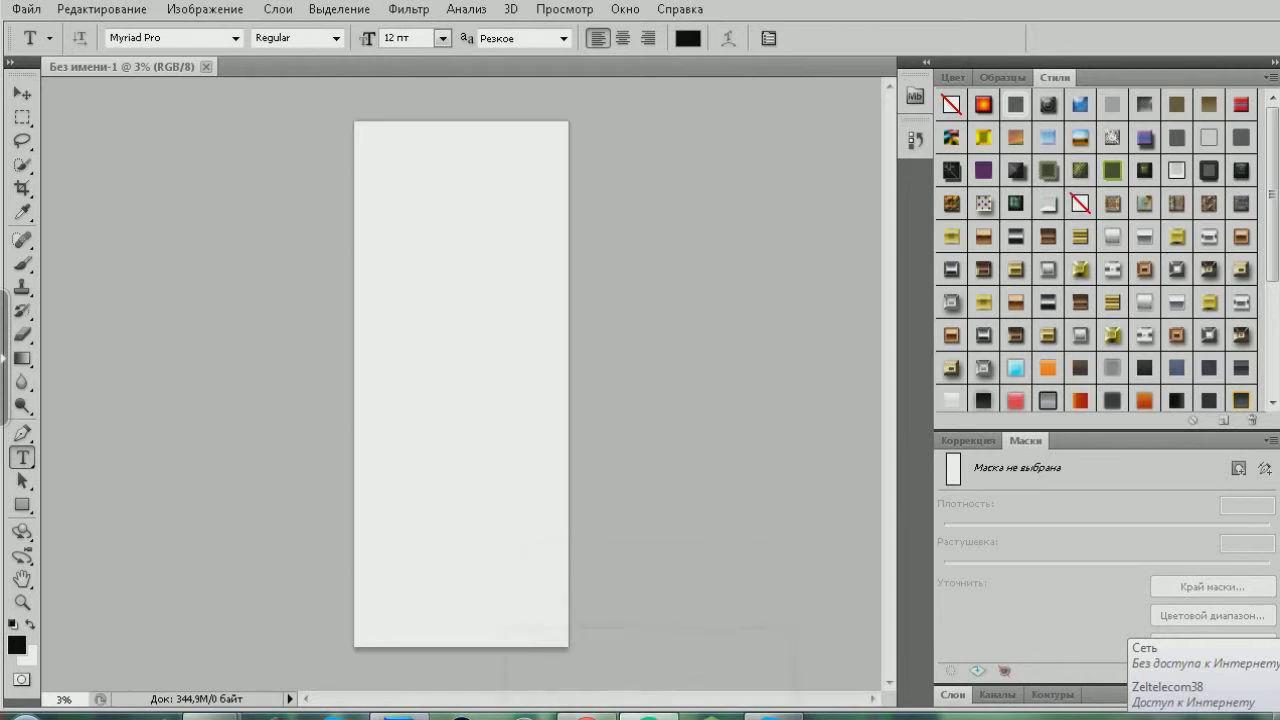
right_click(649, 714)
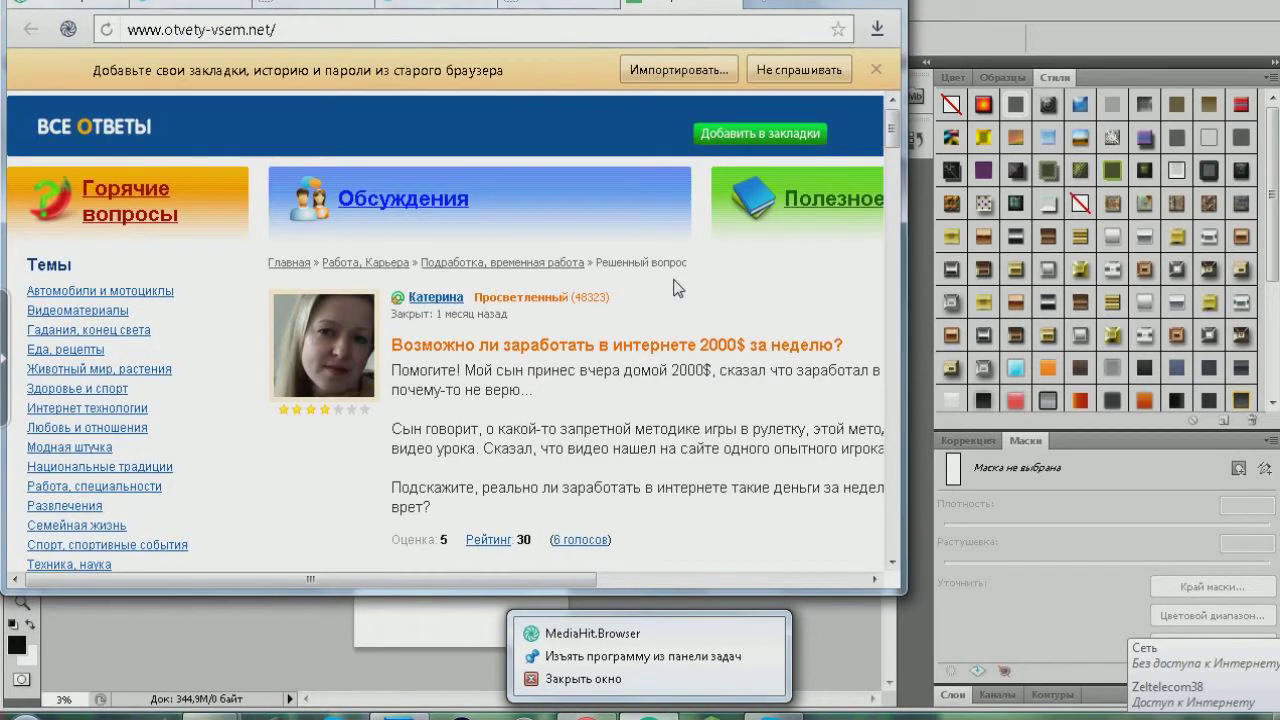
click(580, 679)
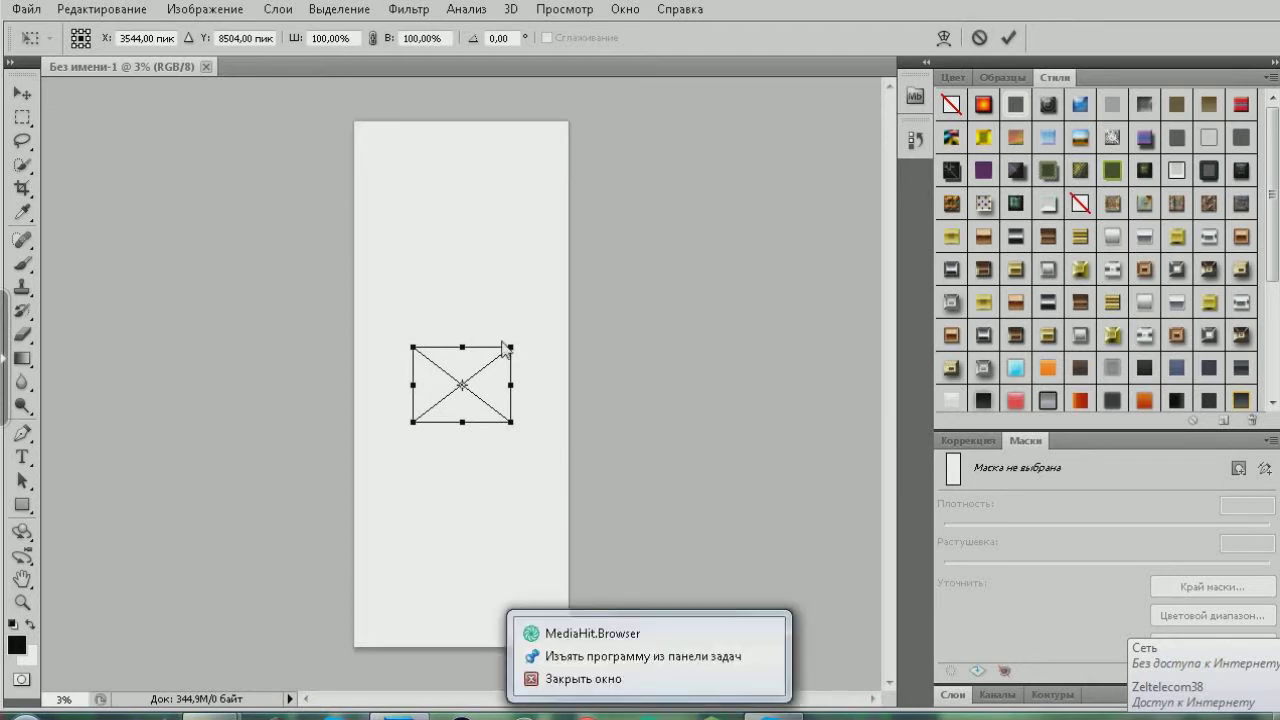
click(618, 679)
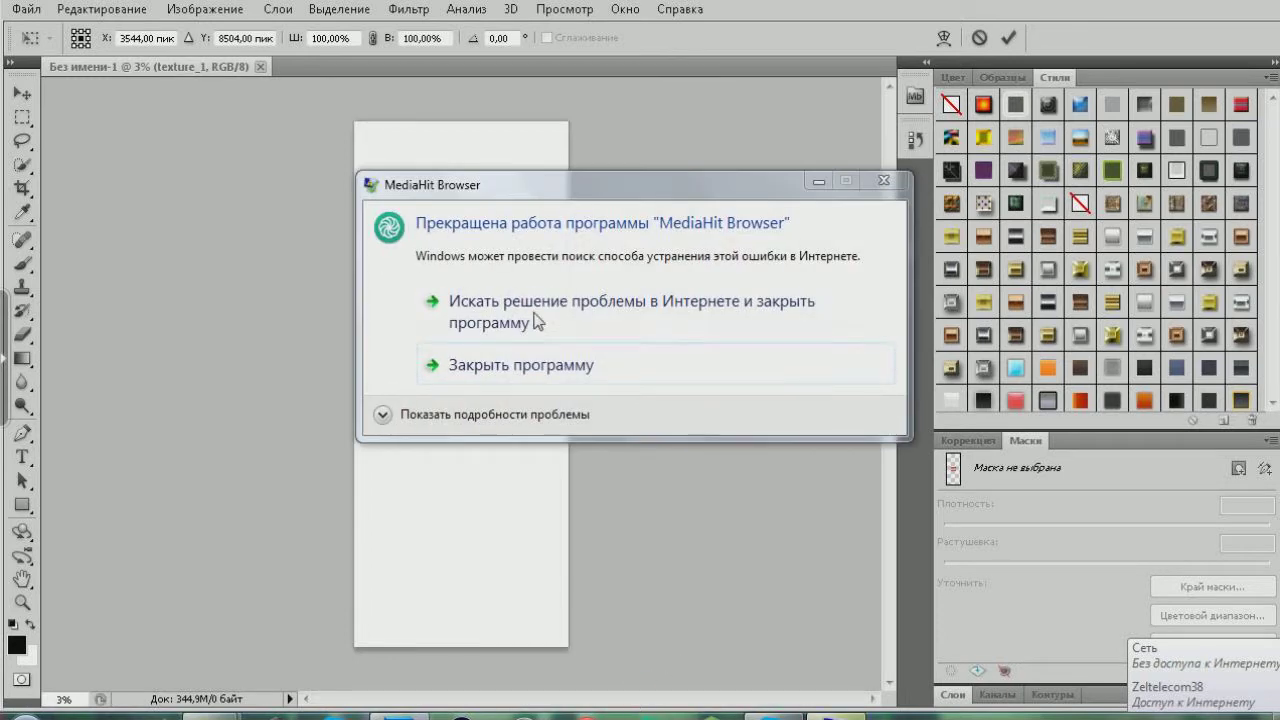
click(520, 365)
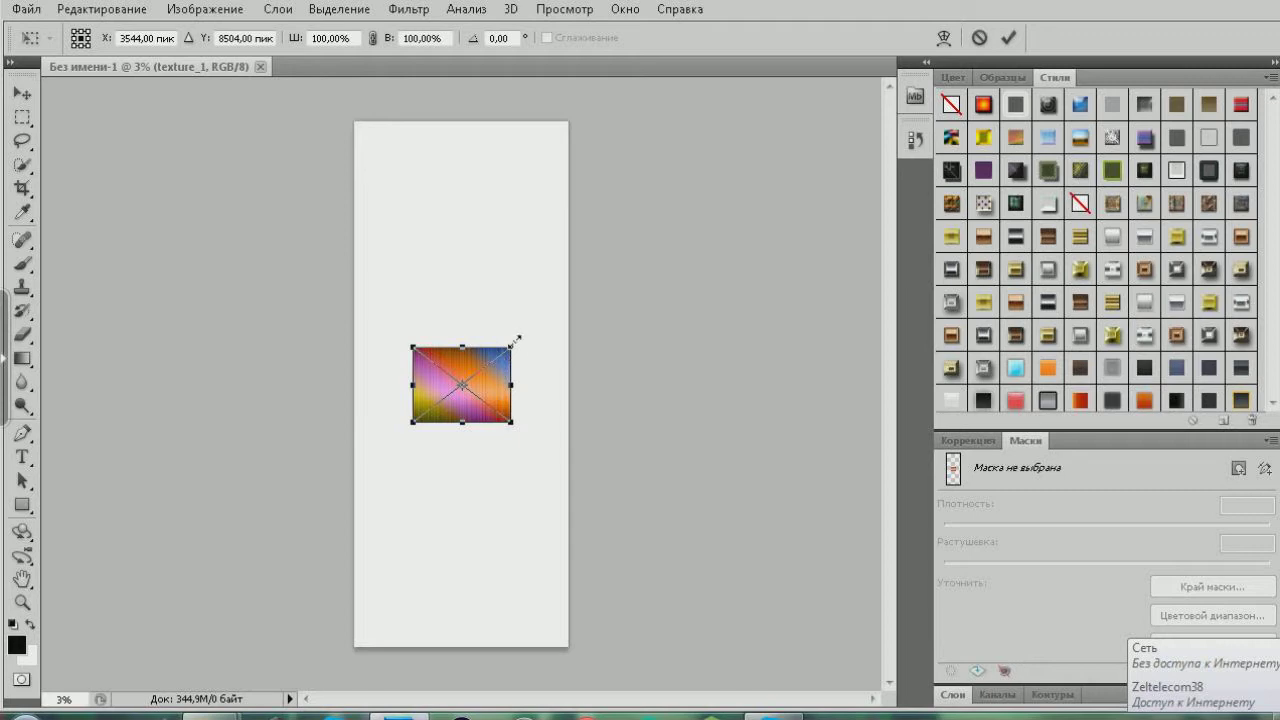
Drag texture_1's corners to the canvas corners so the stripes fill the banner, and commit
drag(511, 347, 570, 126)
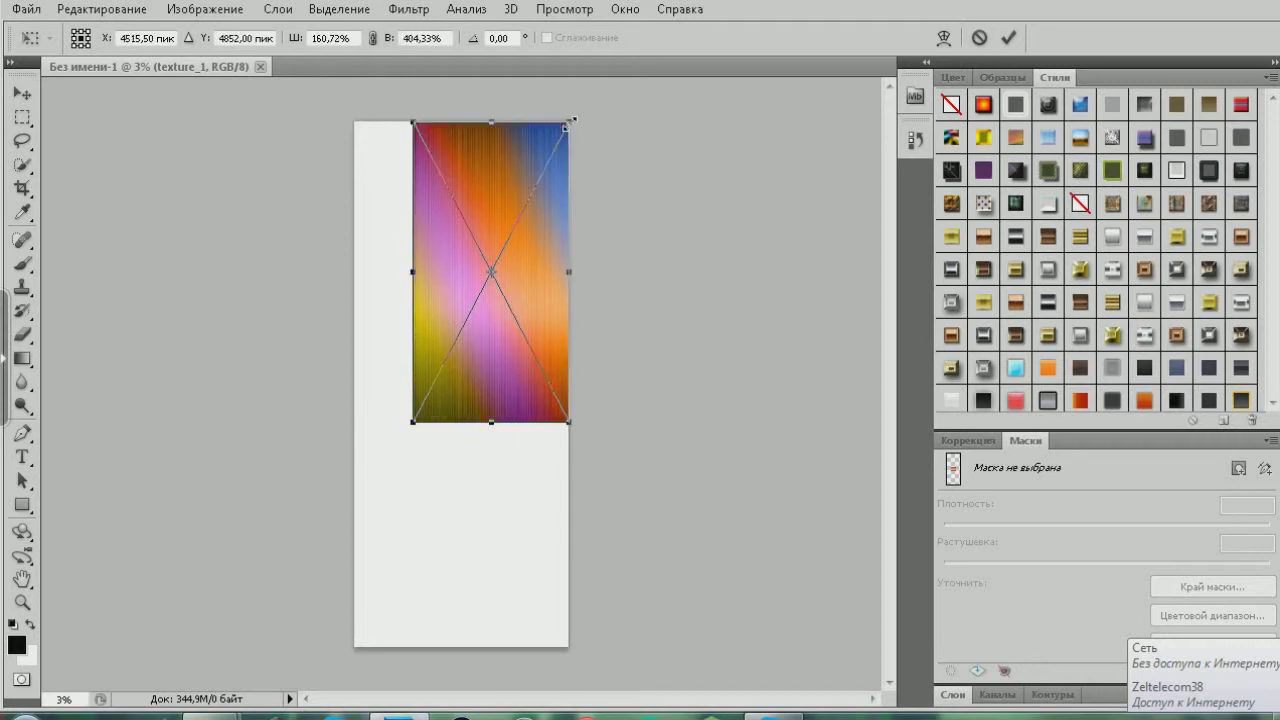
drag(570, 126, 570, 121)
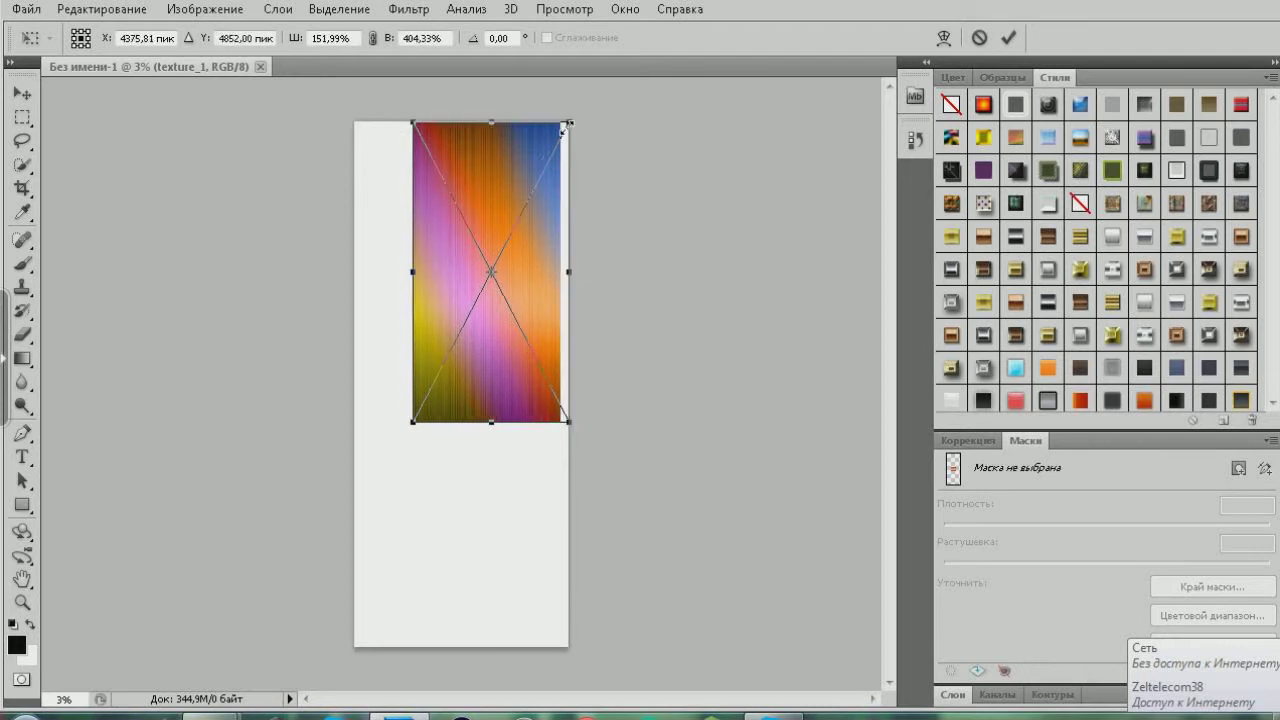
mouse_move(415, 426)
mouse_down()
mouse_move(368, 651)
mouse_move(361, 643)
mouse_up()
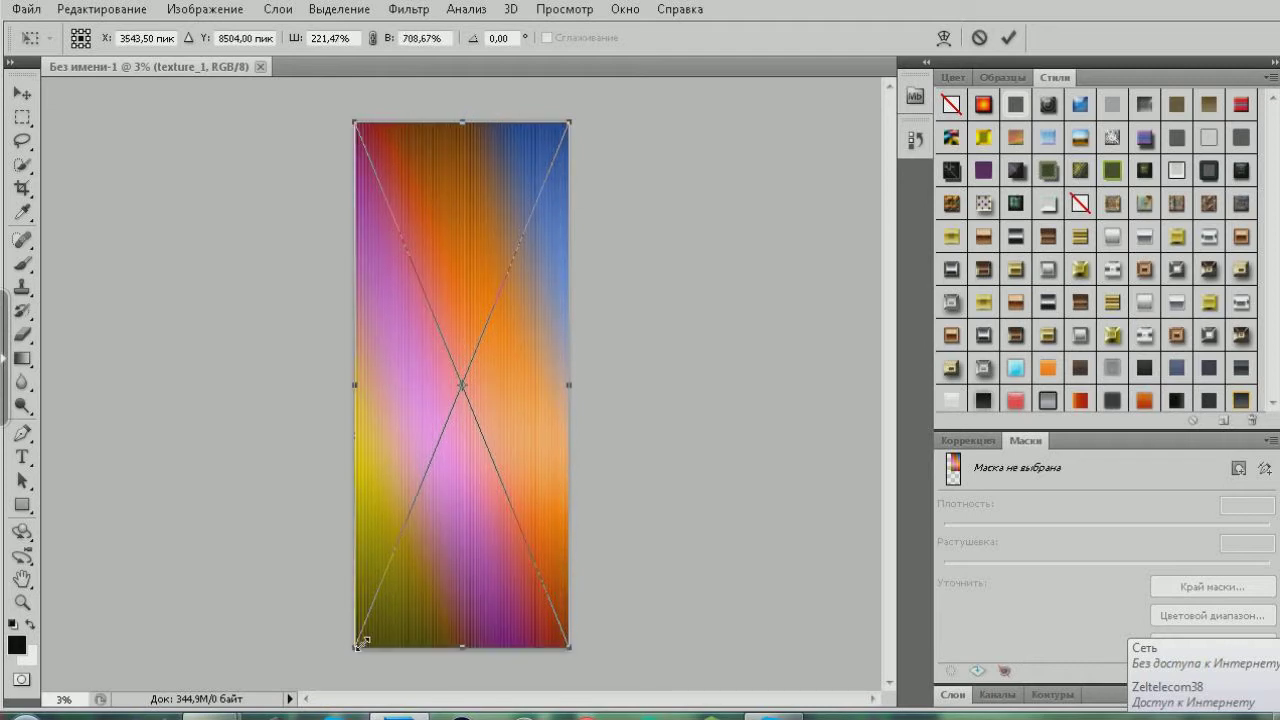
drag(360, 643, 355, 648)
key(t)
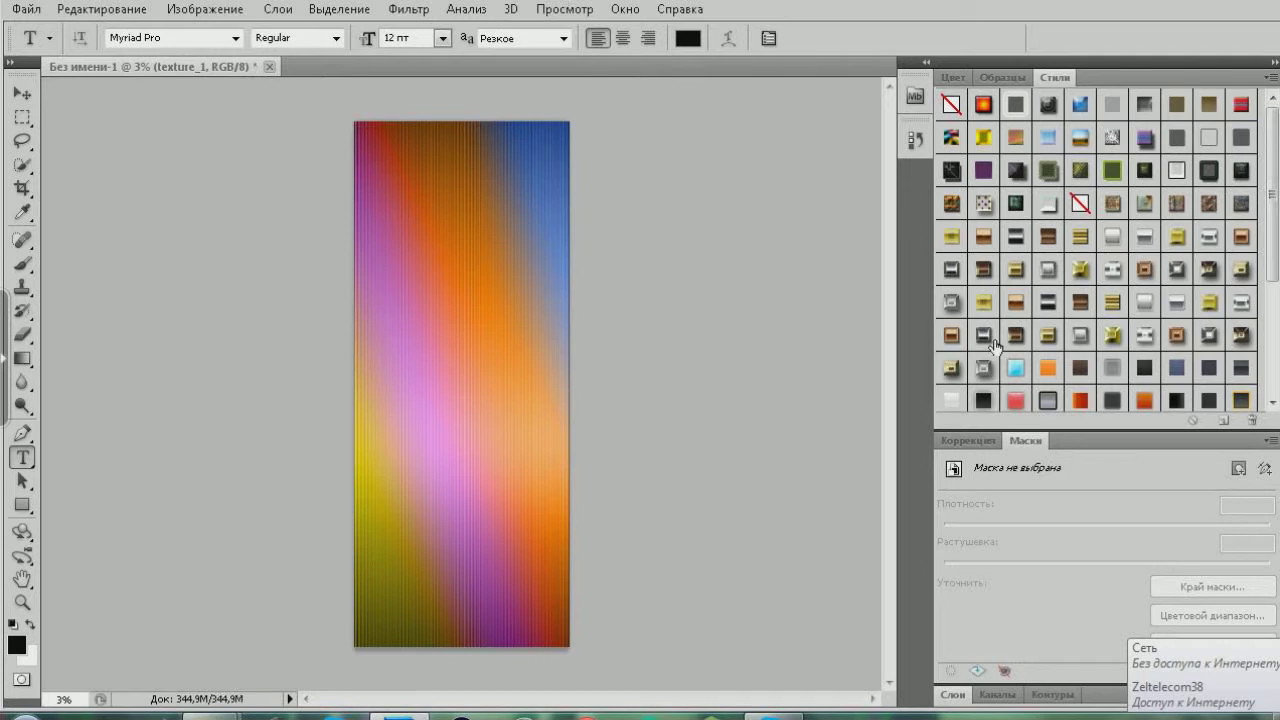
Start a text entry point on the banner with the font size set to 72 pt
click(975, 440)
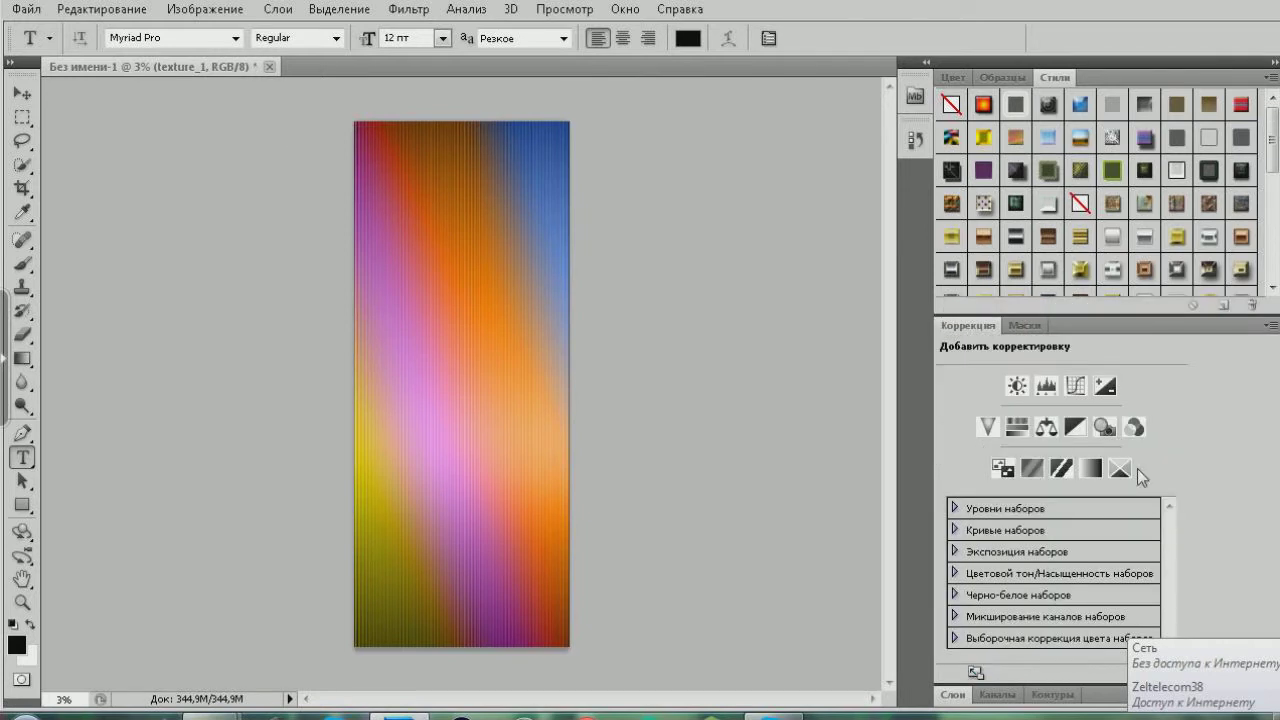
click(1270, 326)
click(820, 402)
click(460, 363)
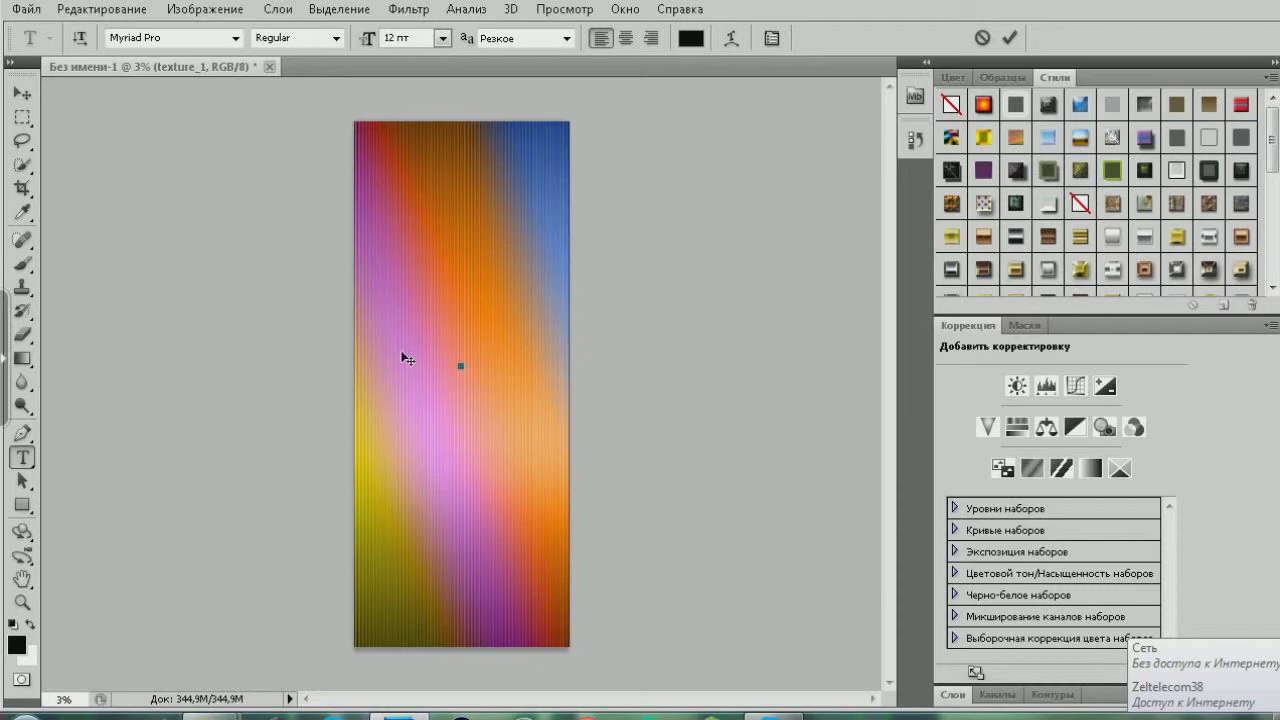
click(441, 38)
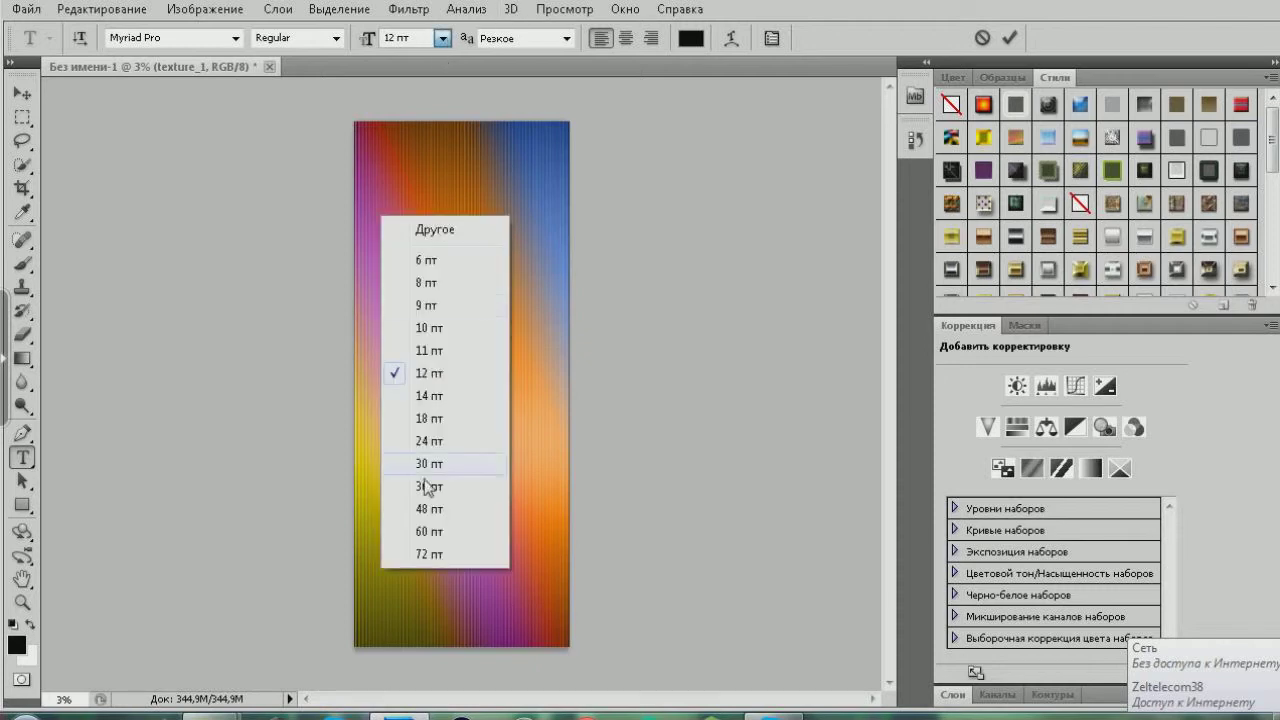
click(432, 552)
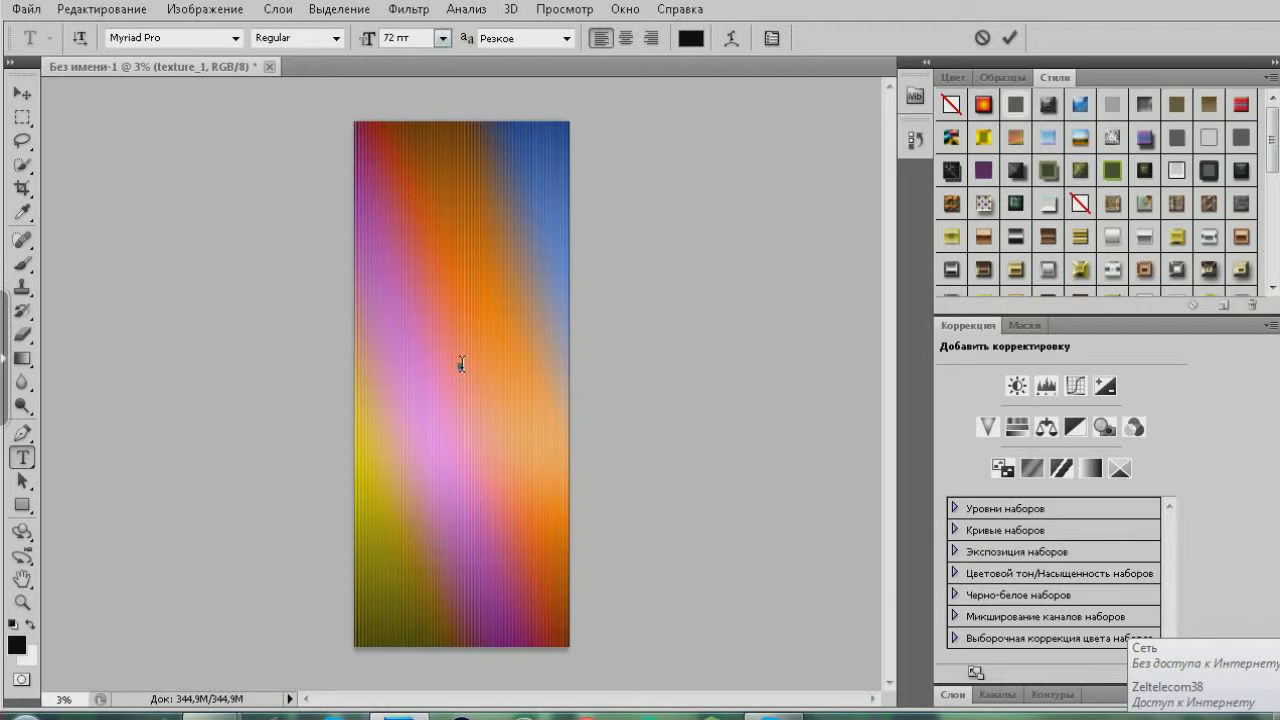
Draw a text box mid-banner, then type and clear some test letters
drag(462, 365, 487, 332)
text(qq)
key(ctrl+a)
key(BackSpace)
text(WV)
key(BackSpace)
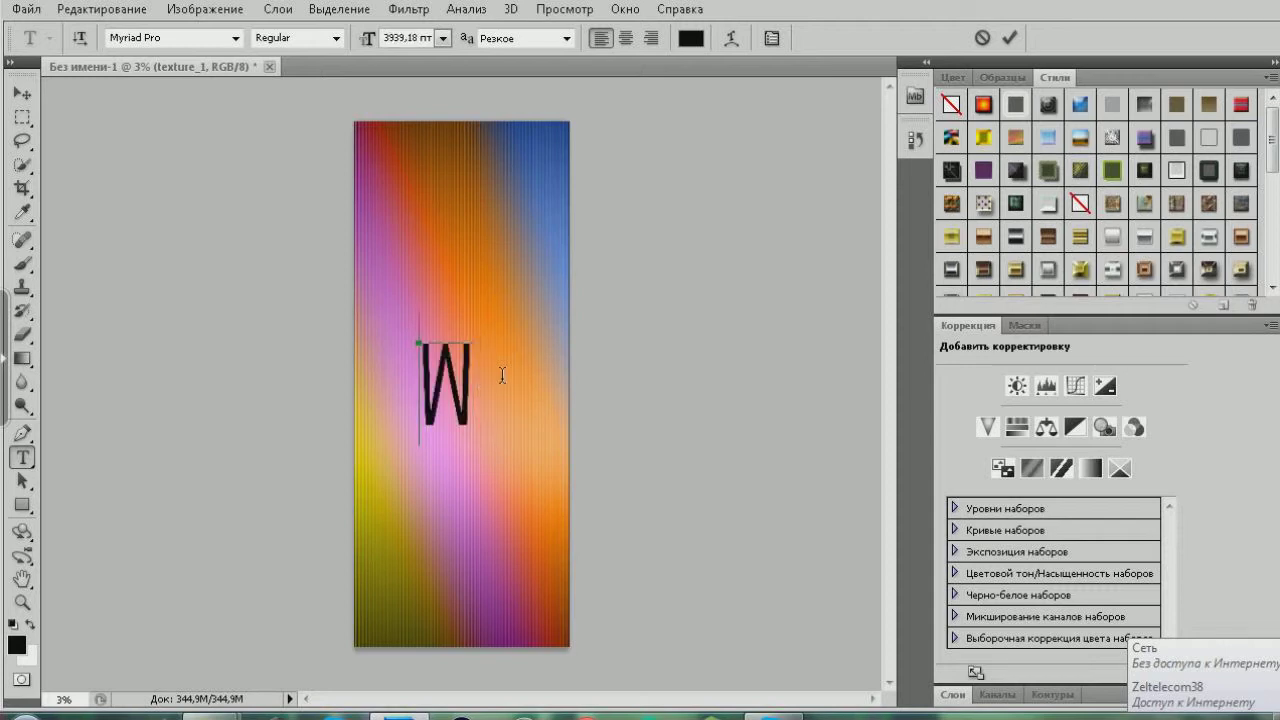
key(BackSpace)
text(W9)
key(BackSpace)
key(BackSpace)
Resize the empty text frame over the banner, clearing stray test letters
key(ctrl)
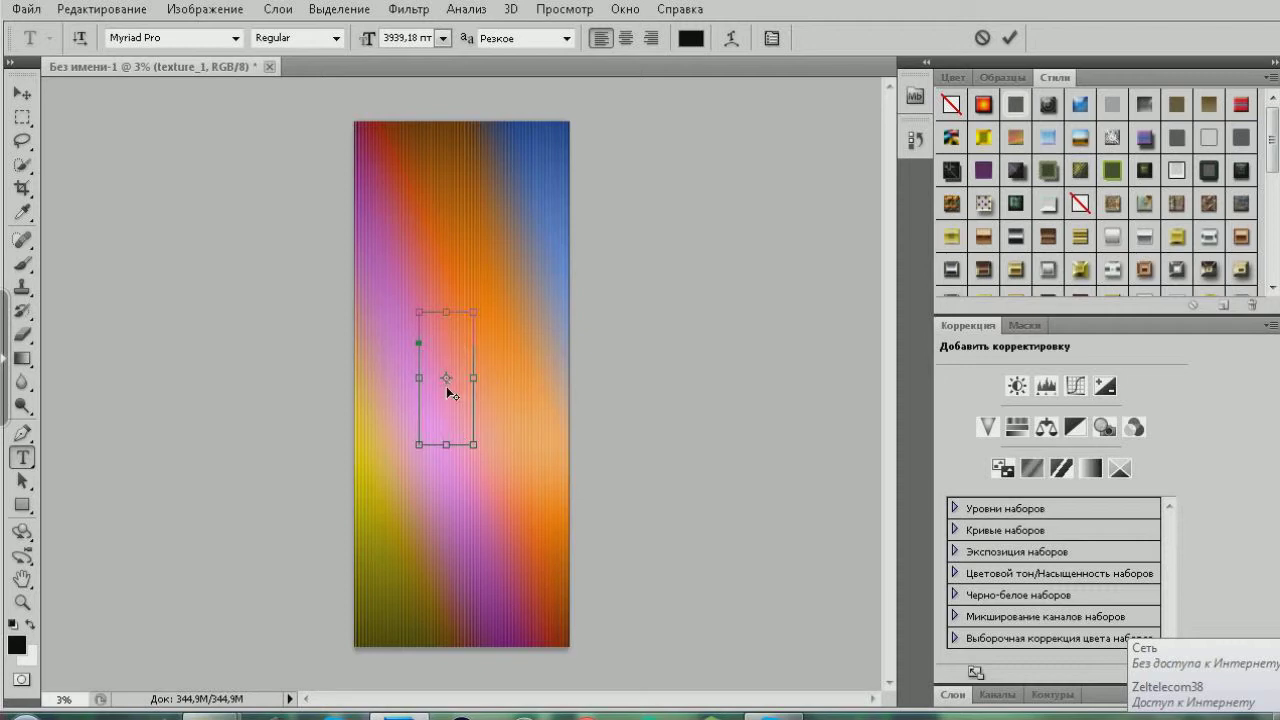
mouse_move(446, 312)
mouse_down()
mouse_move(443, 343)
mouse_move(451, 318)
mouse_move(443, 330)
mouse_up()
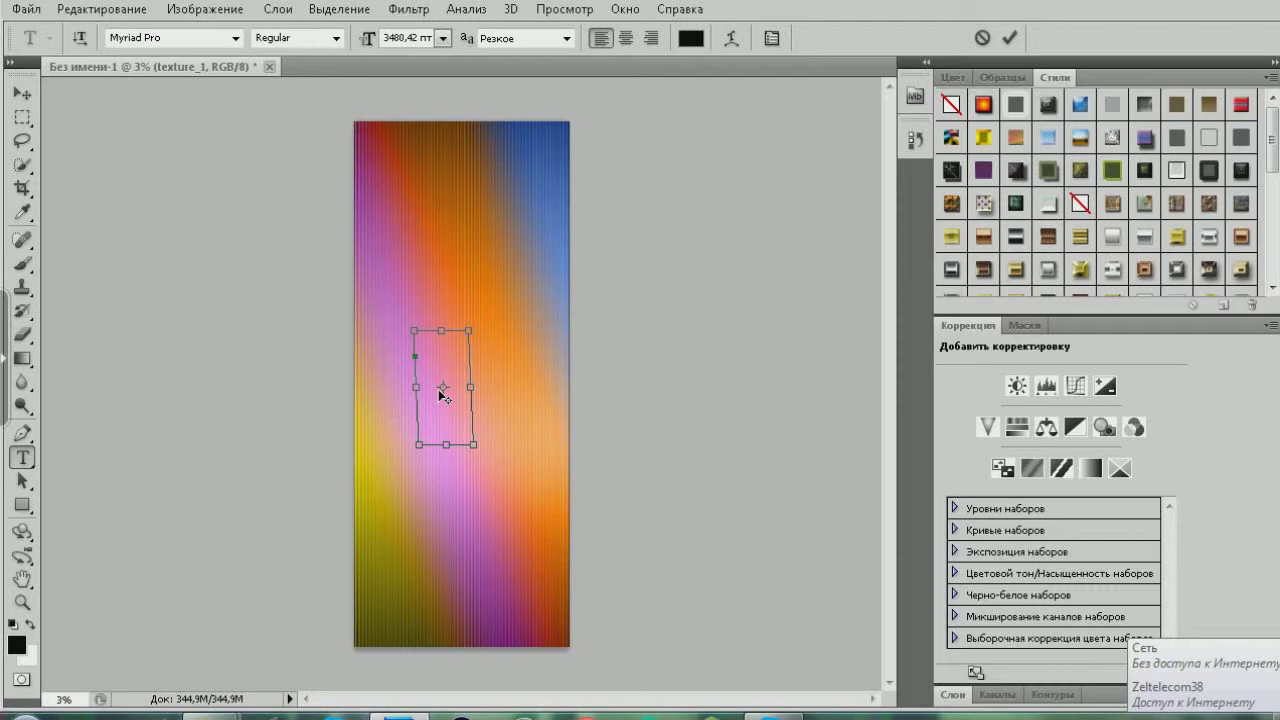
text(ш)
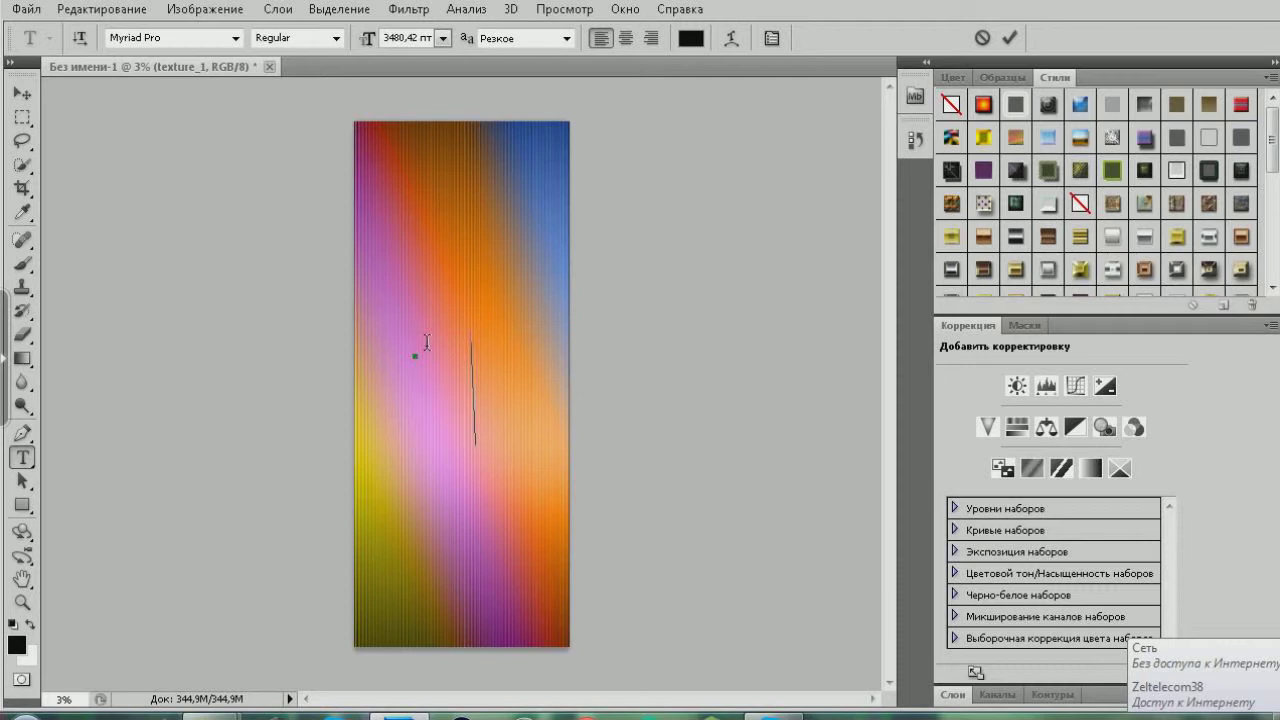
key(BackSpace)
text(d)
key(BackSpace)
key(ctrl)
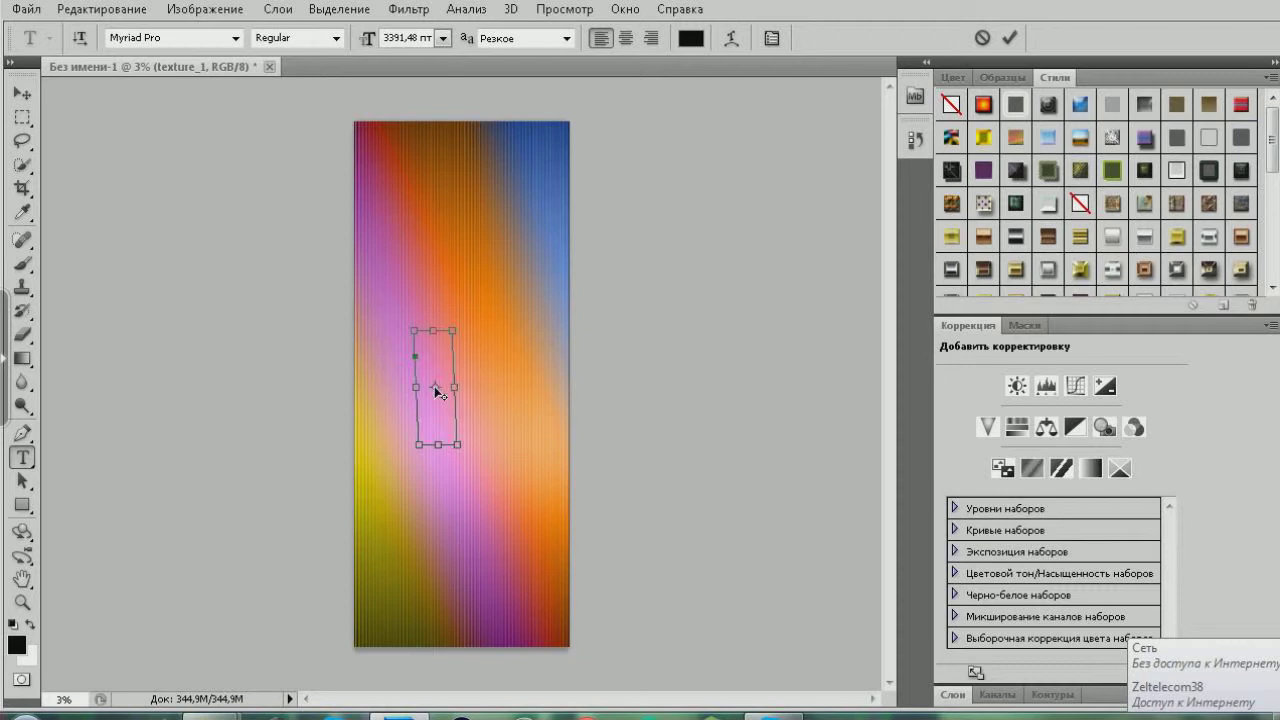
drag(436, 339, 444, 521)
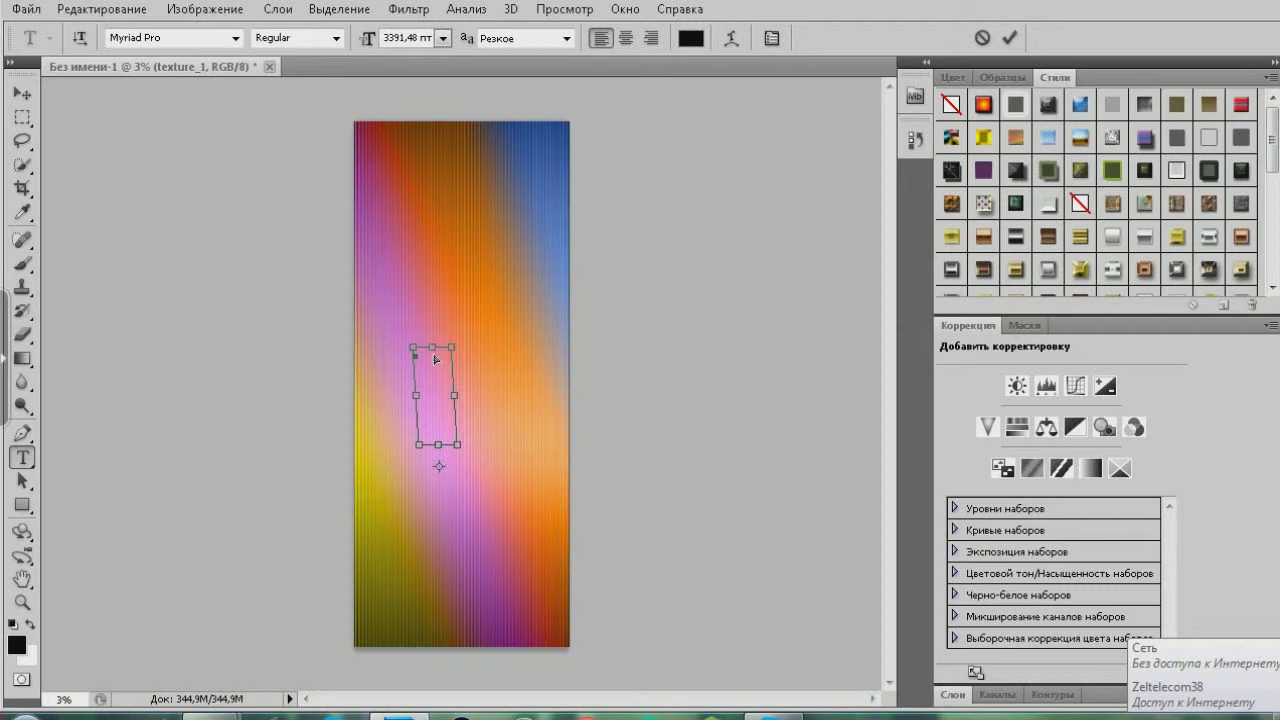
Size the text frame, replace the test letter with 'Mat', and move it lower left
mouse_move(443, 521)
mouse_down()
mouse_move(444, 508)
mouse_move(427, 508)
mouse_up()
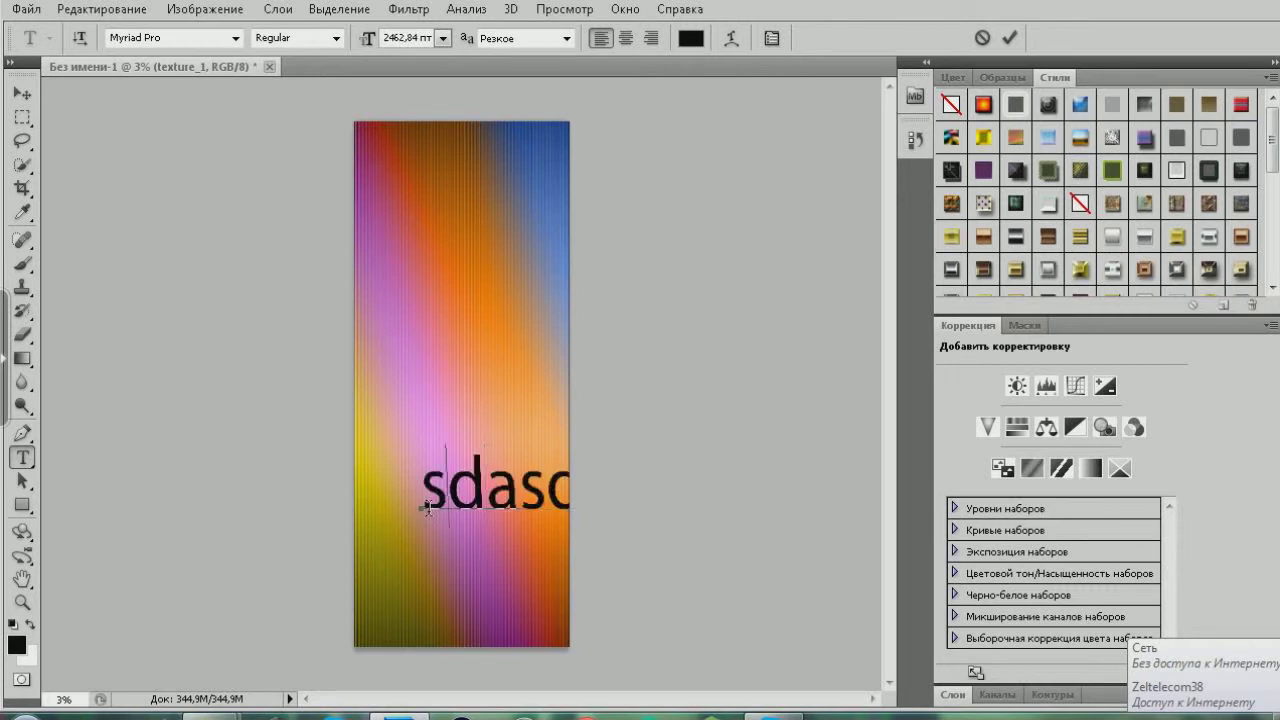
drag(427, 508, 448, 527)
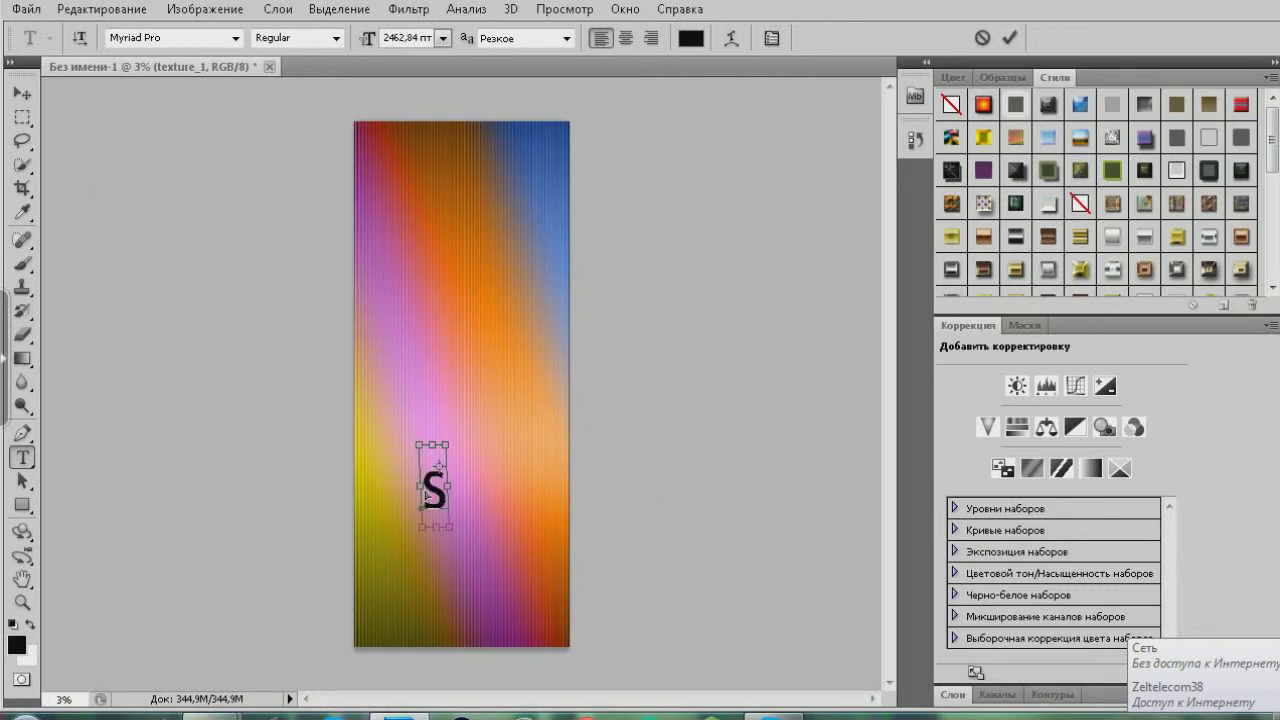
mouse_move(425, 487)
mouse_down()
mouse_move(374, 488)
mouse_move(403, 490)
mouse_up()
key(Delete)
text(Mat)
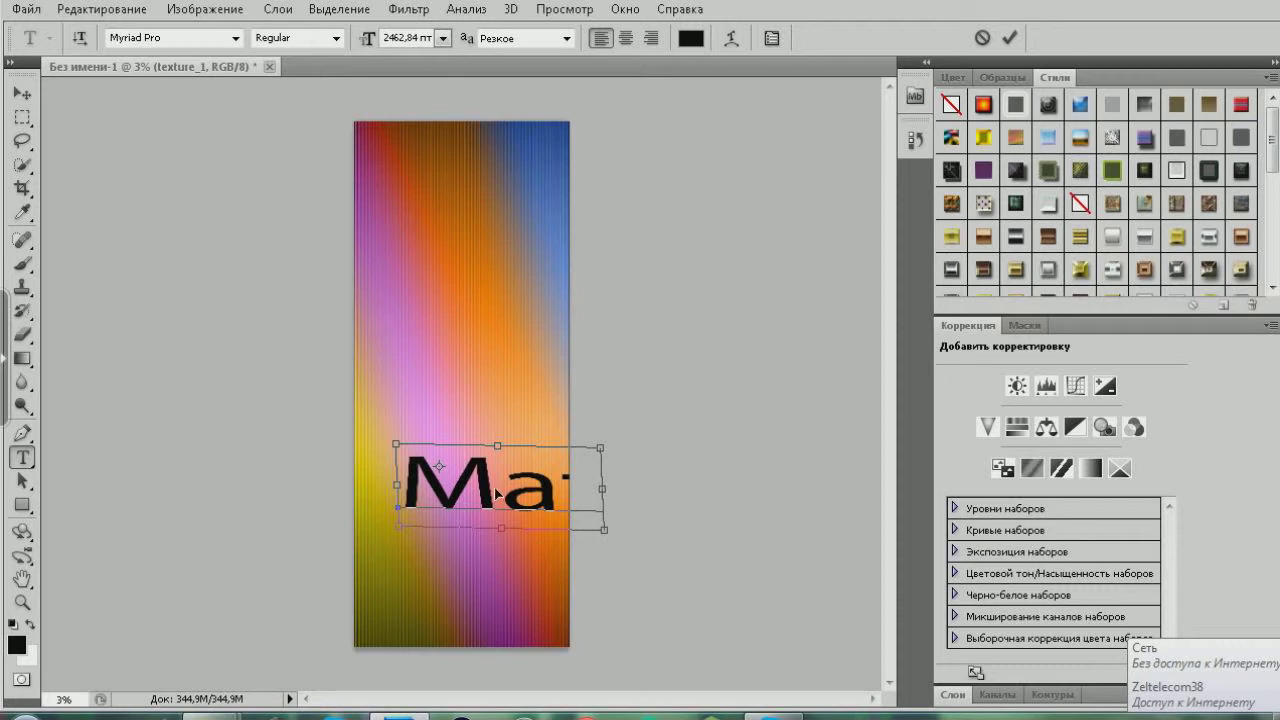
drag(452, 532, 414, 578)
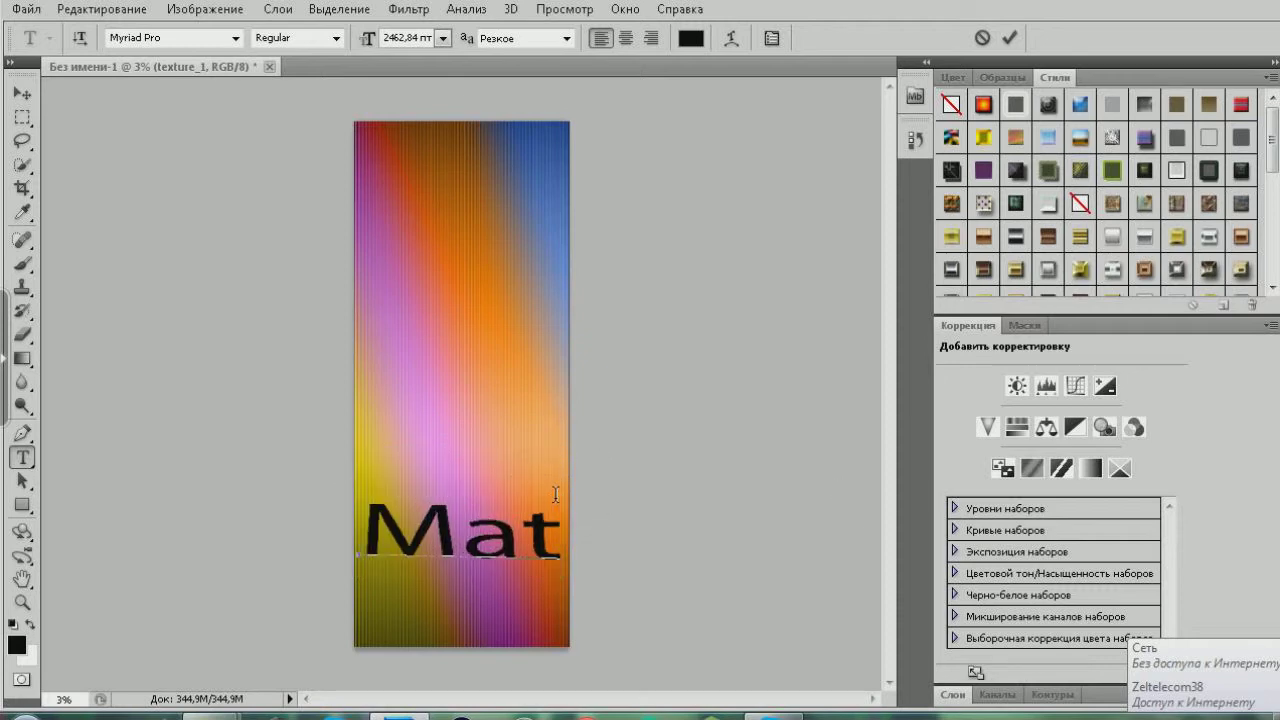
drag(555, 494, 471, 506)
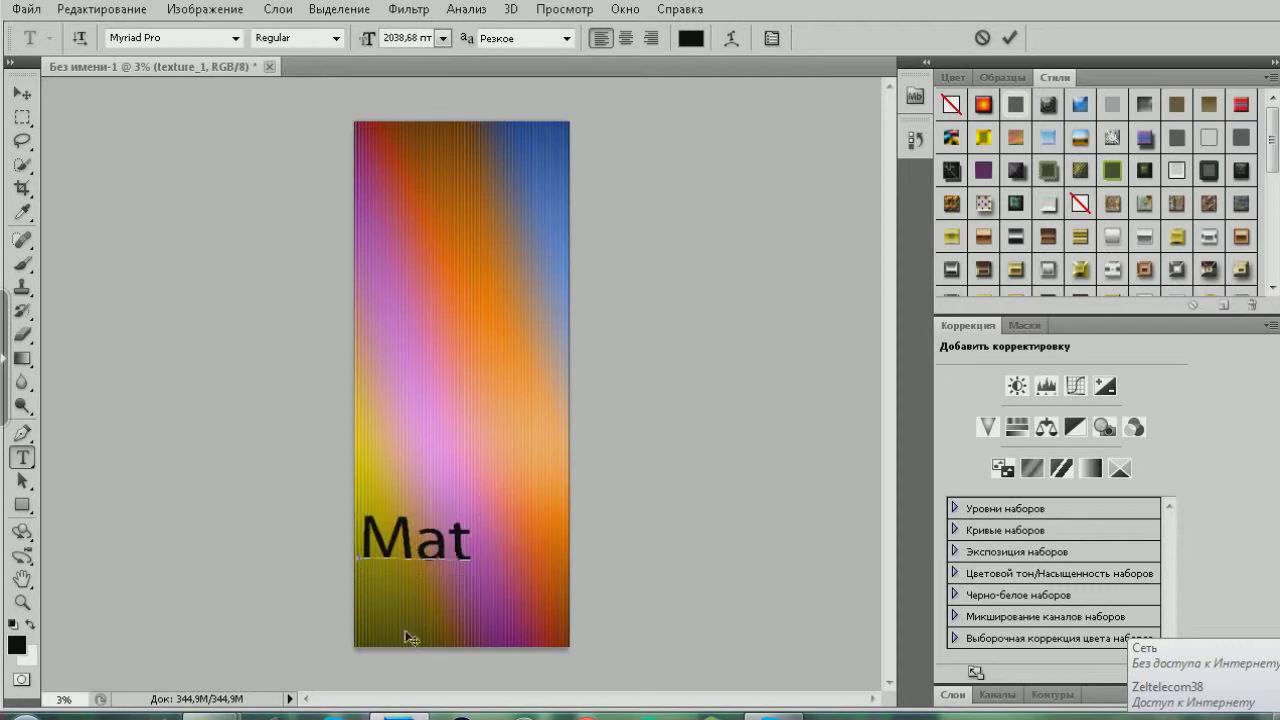
Complete the first line as 'MatLiGo' and add a second line 'Channel'
text(Lige)
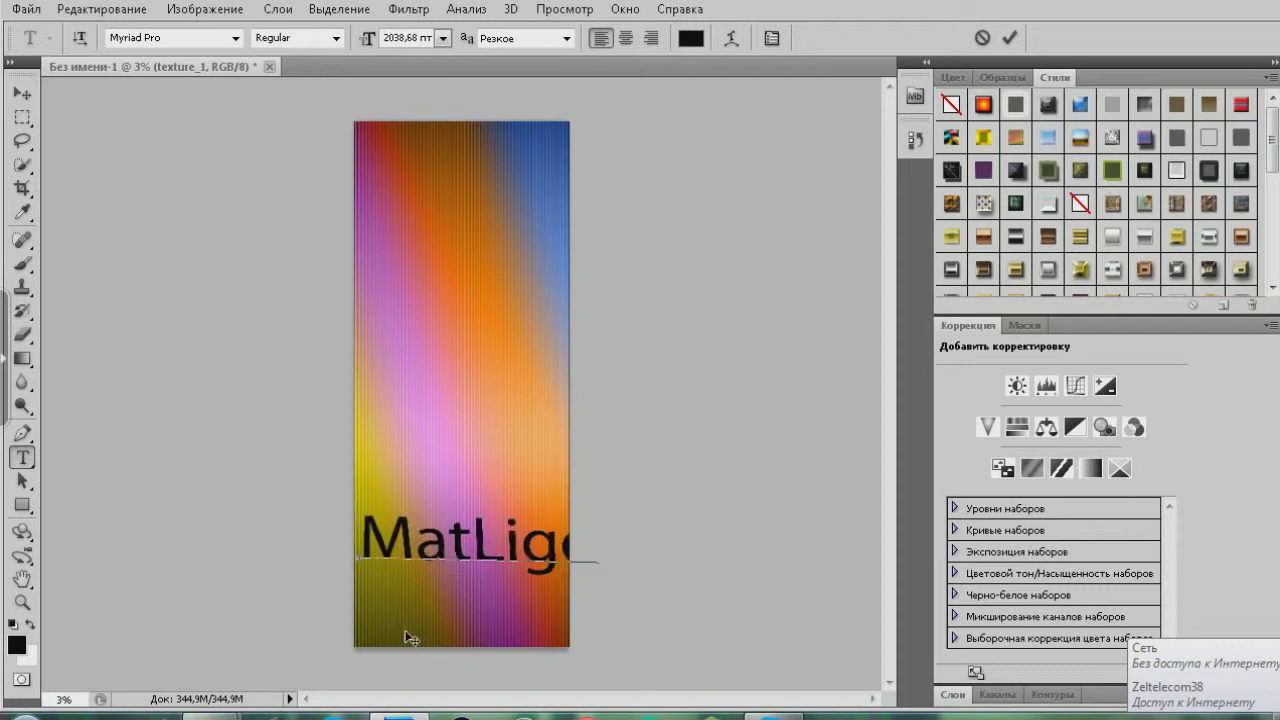
drag(597, 509, 529, 508)
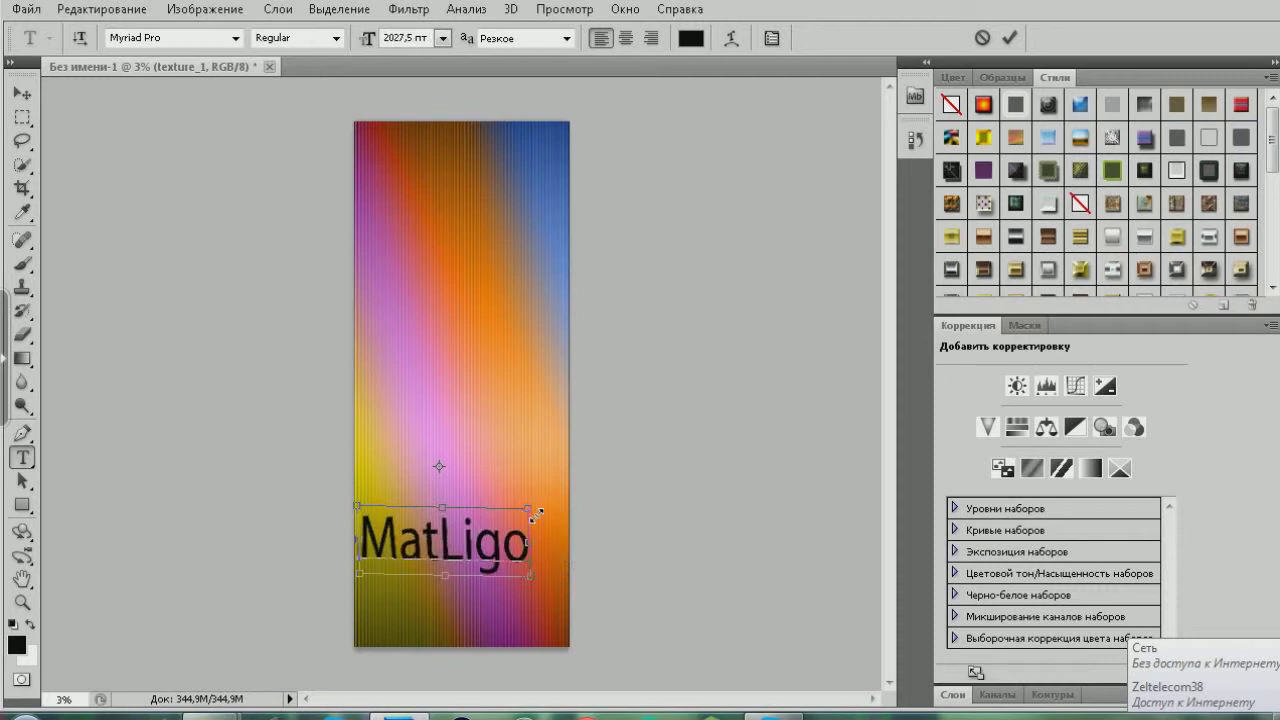
key(BackSpace)
text(G)
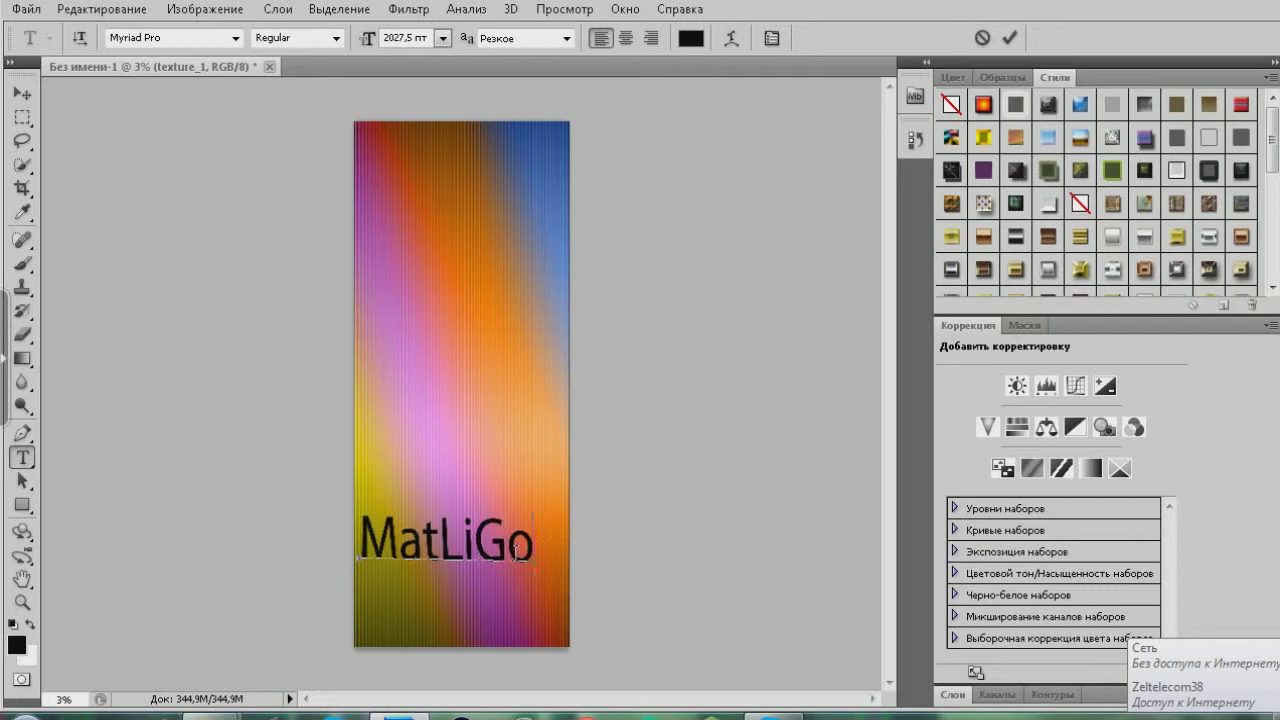
key(Return)
text(CHanne)
key(BackSpace)
key(BackSpace)
key(BackSpace)
key(BackSpace)
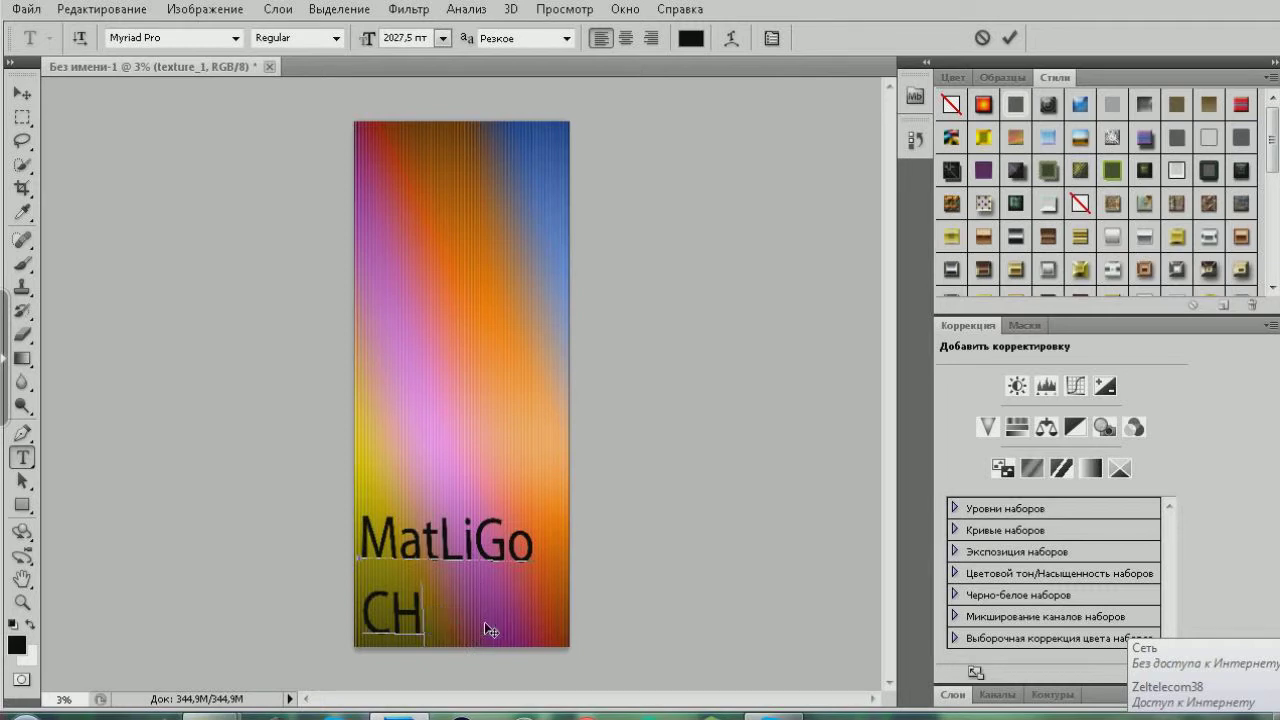
key(BackSpace)
text(ha)
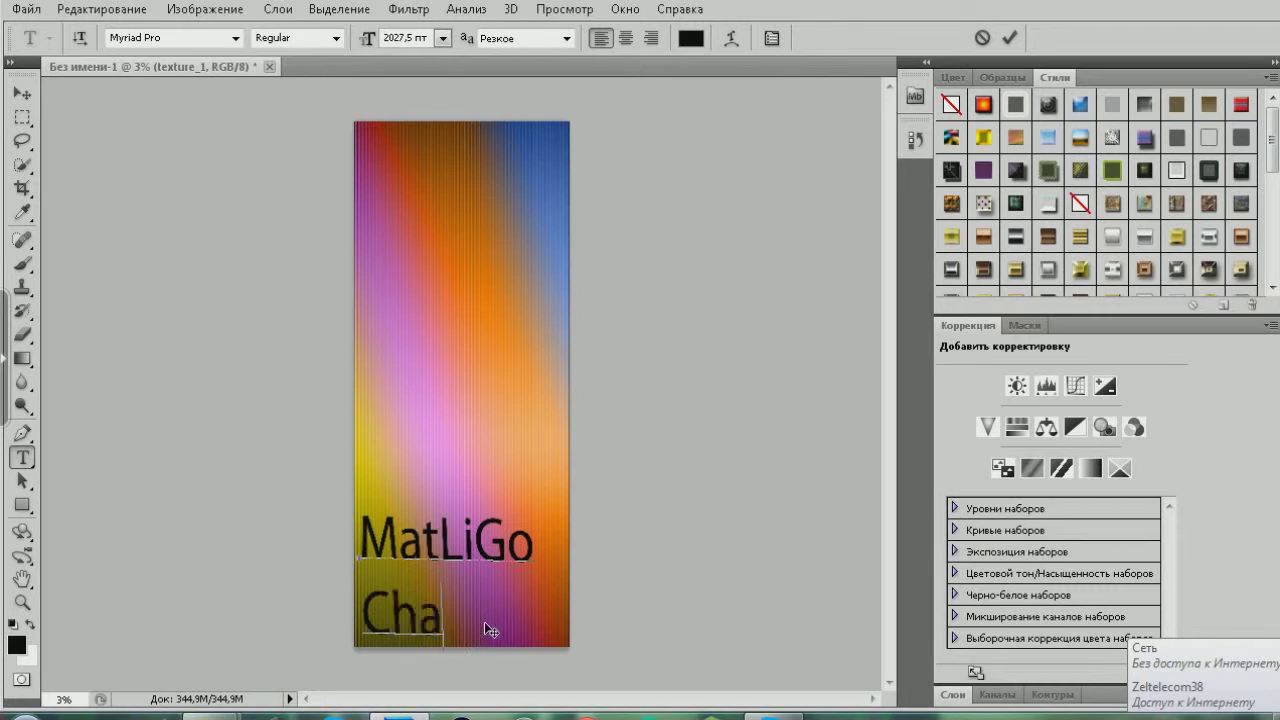
text(nnel)
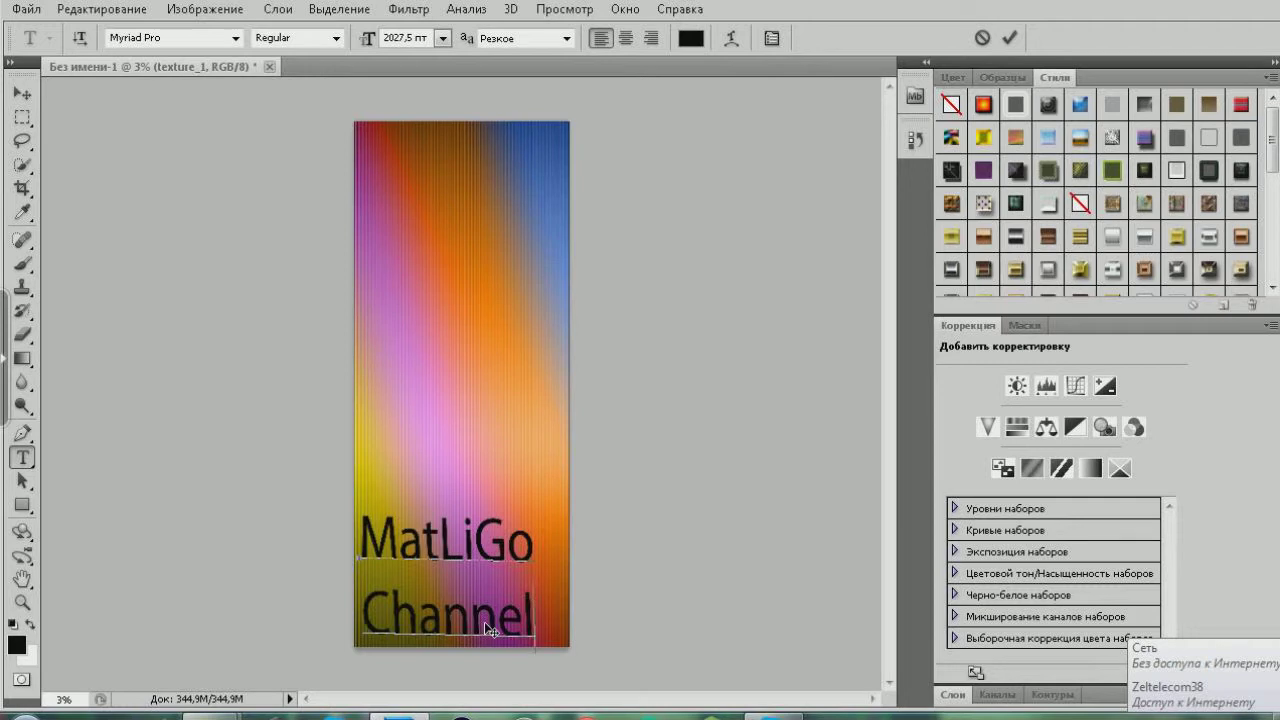
Add a third line 'Group', reposition the text block, and select all the text
mouse_move(489, 629)
mouse_down()
mouse_move(448, 543)
mouse_move(447, 498)
mouse_up()
key(Return)
text(Grou)
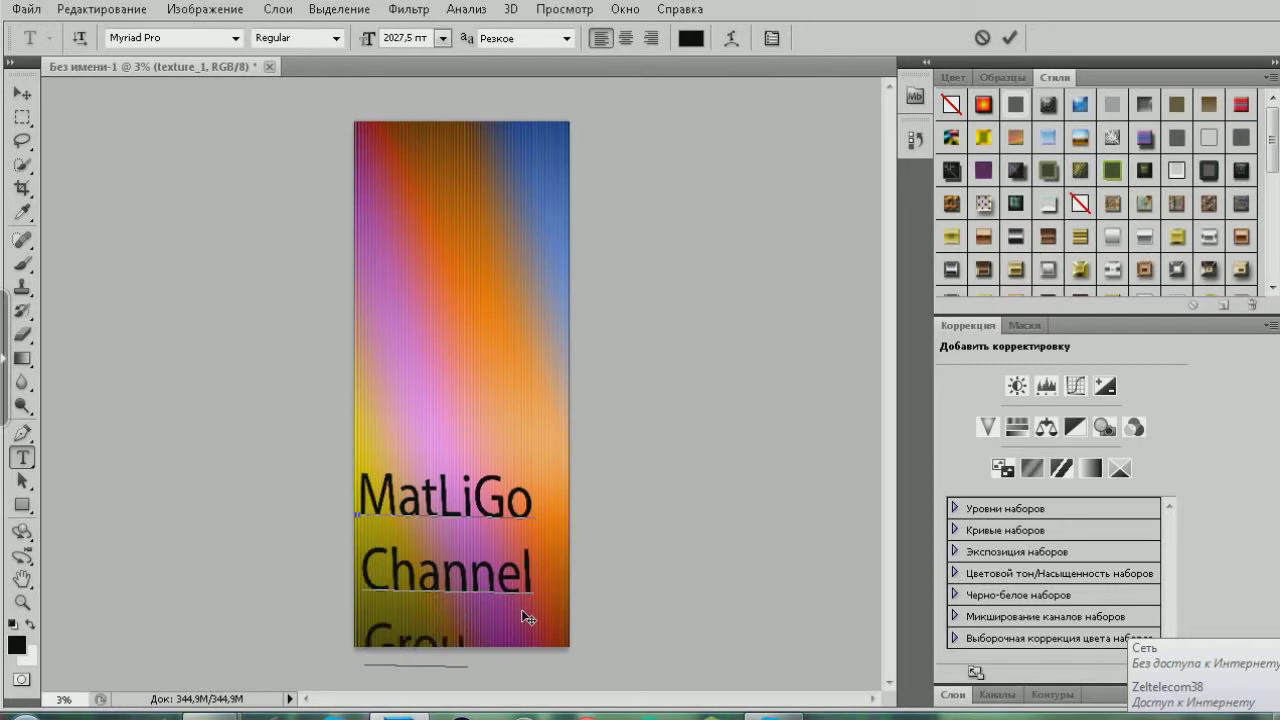
key(ctrl)
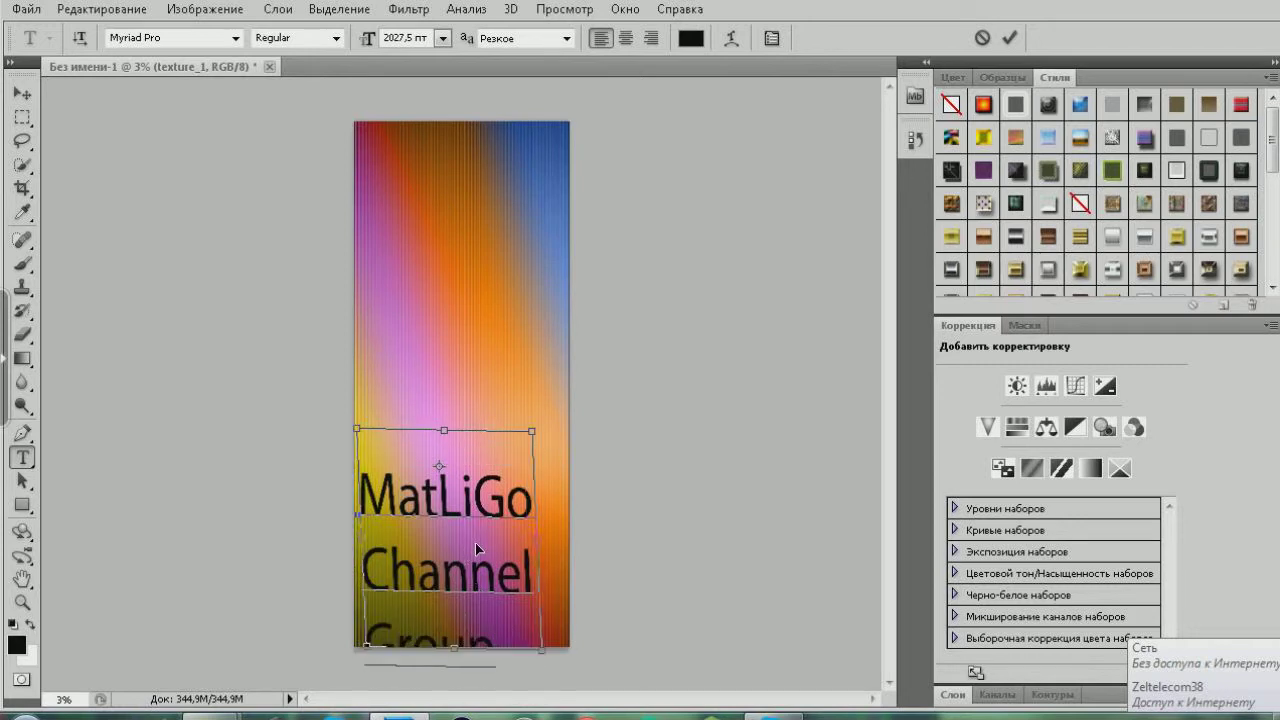
drag(473, 541, 466, 505)
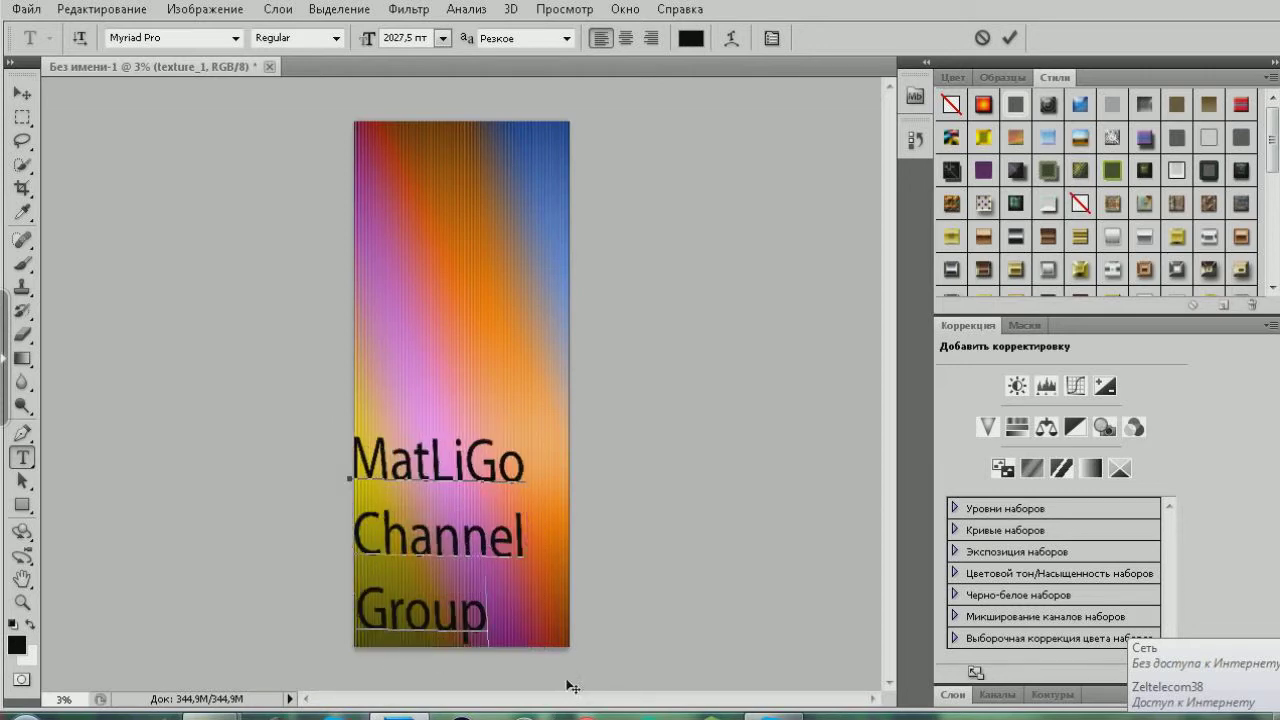
drag(490, 625, 361, 478)
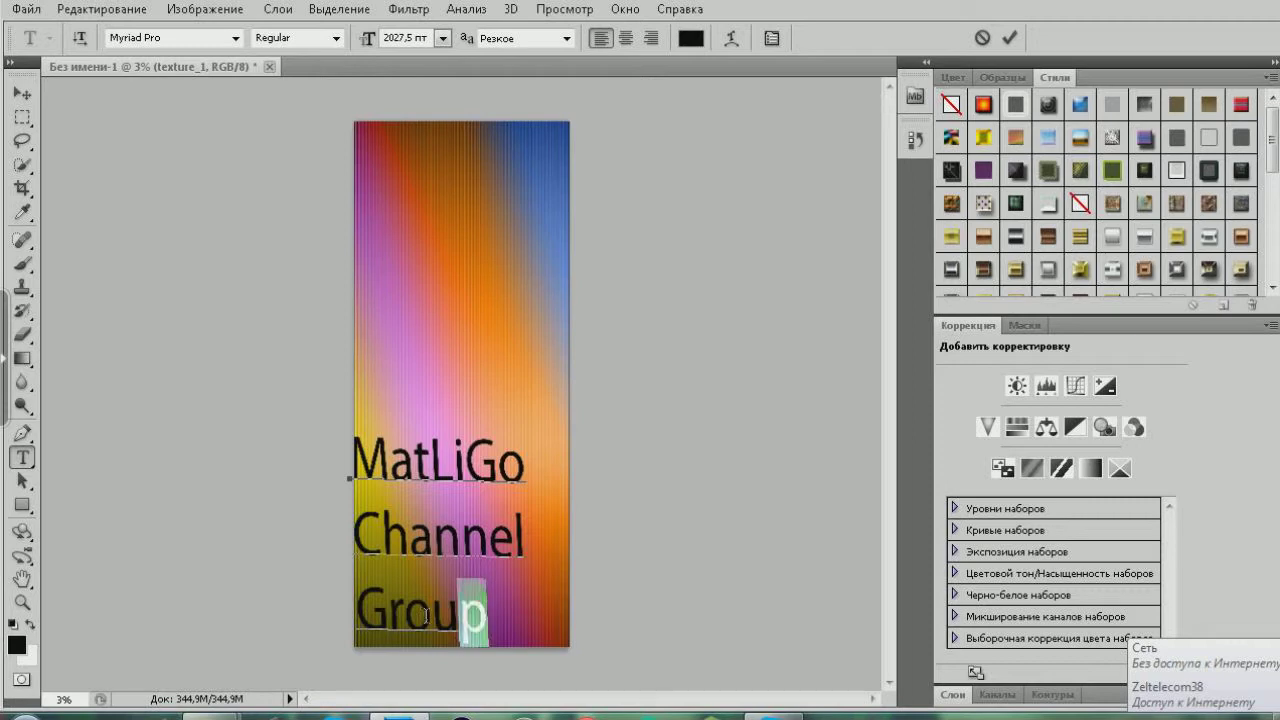
scroll(1085, 250, down, 1)
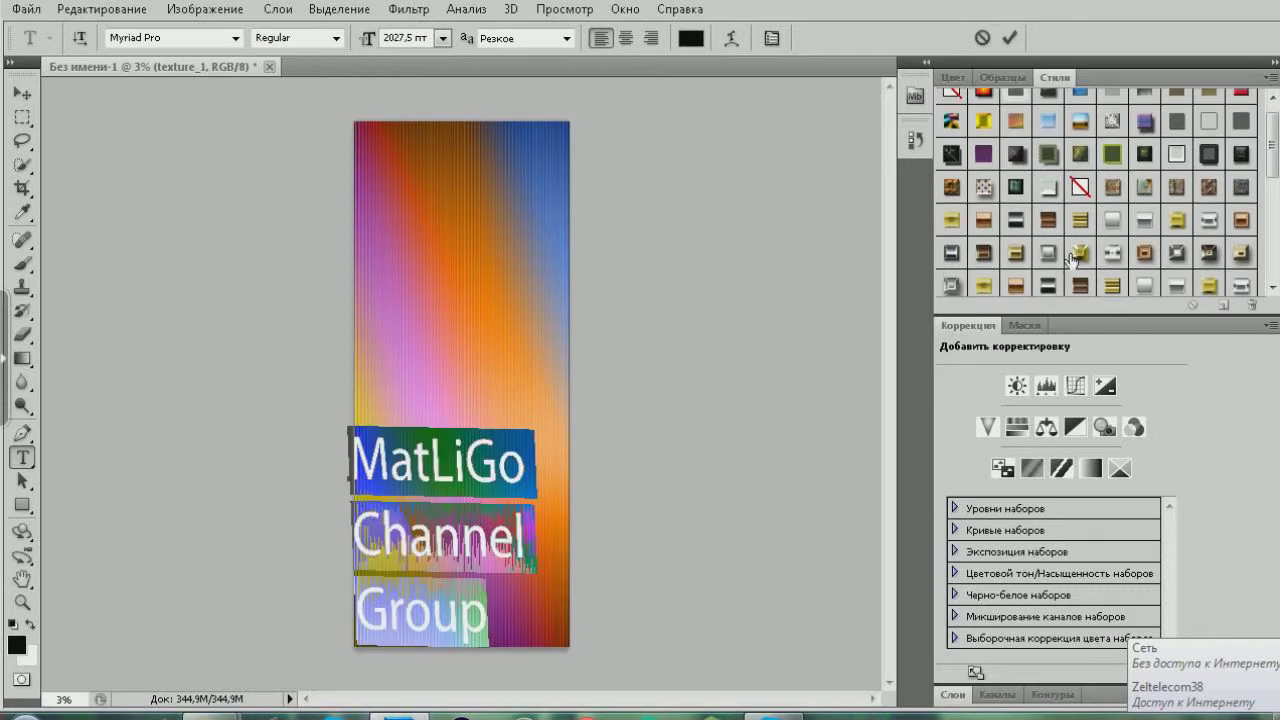
Try gold bevelled, red, dark grey and brown textured styles on the text
click(1080, 252)
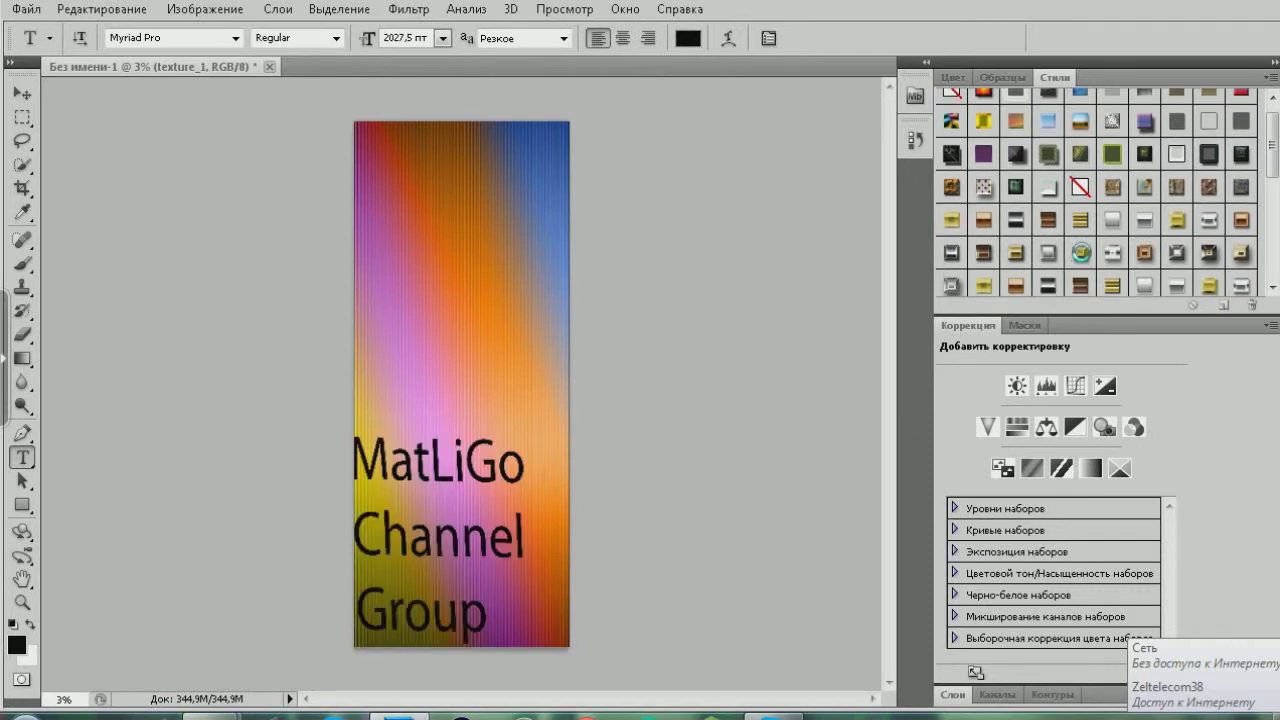
click(1049, 256)
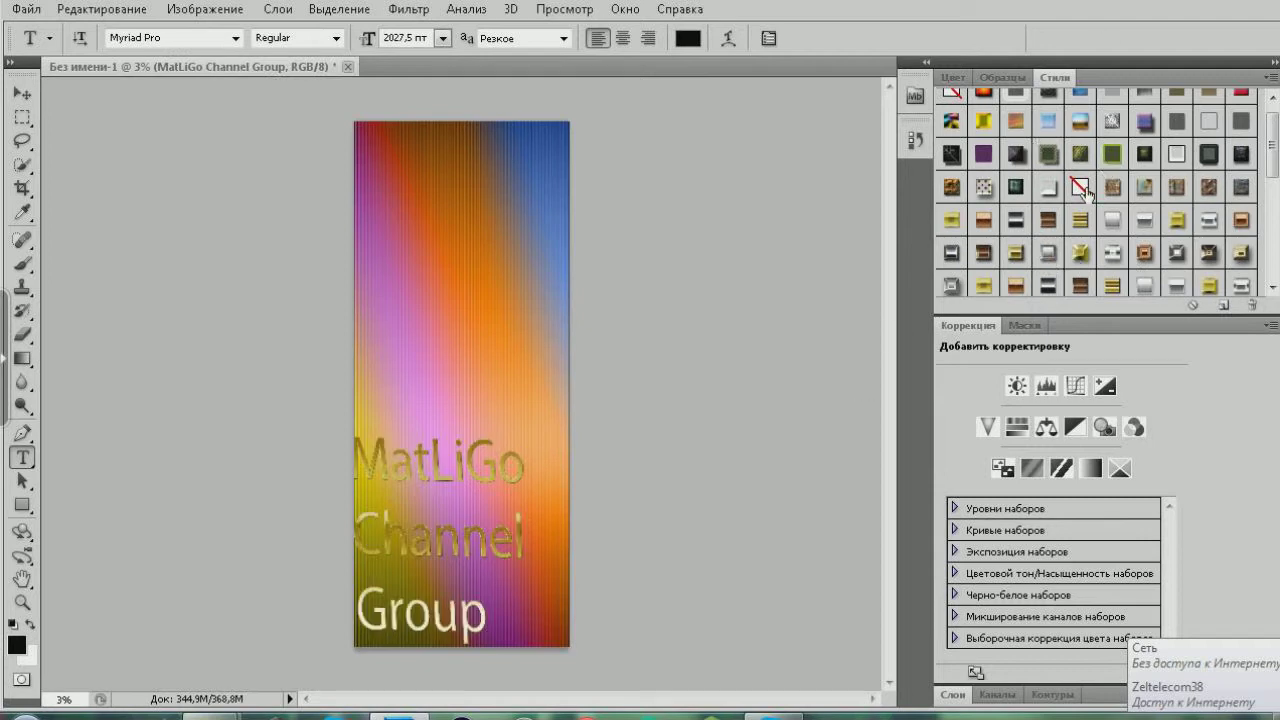
scroll(1082, 202, down, 1)
scroll(1082, 202, down, 3)
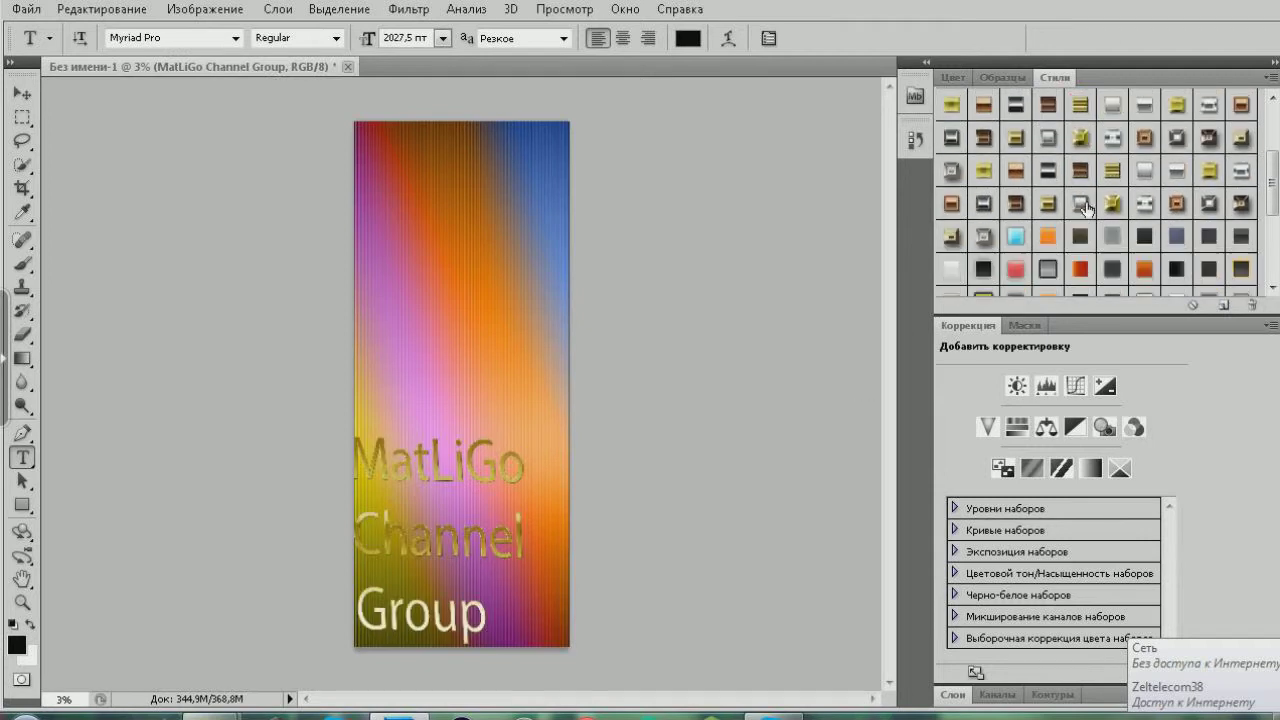
click(1015, 268)
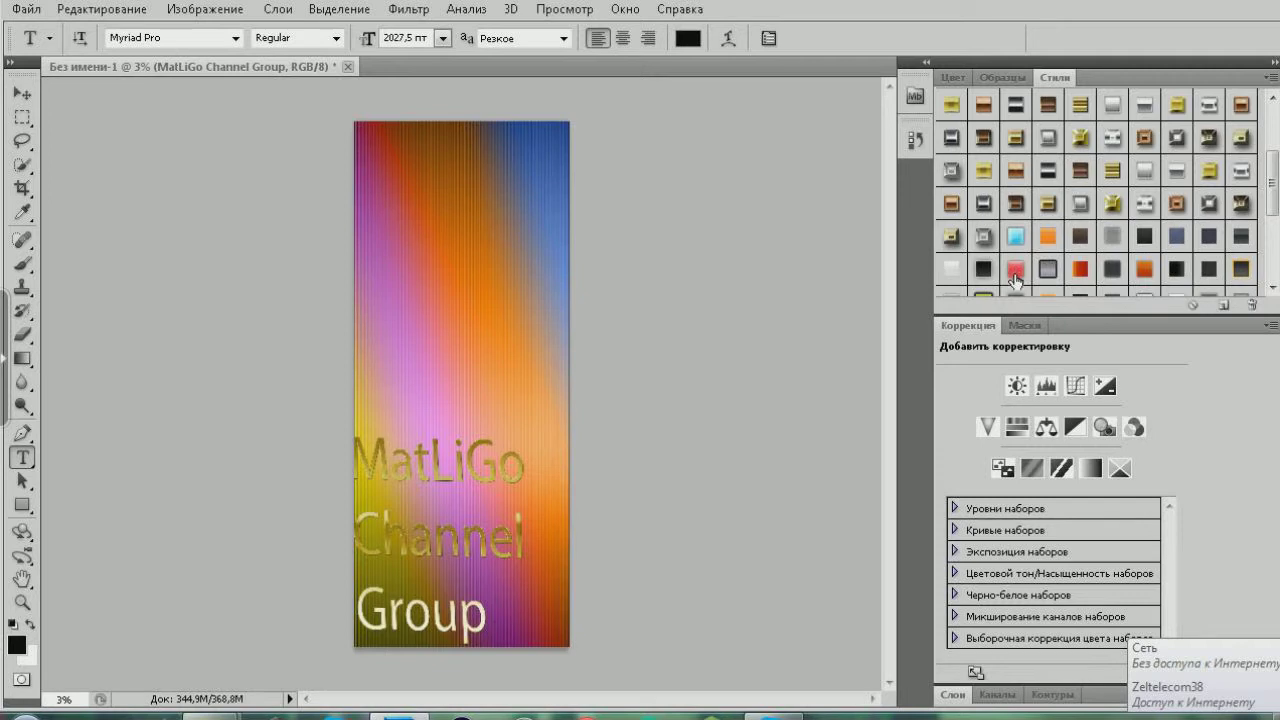
click(1109, 268)
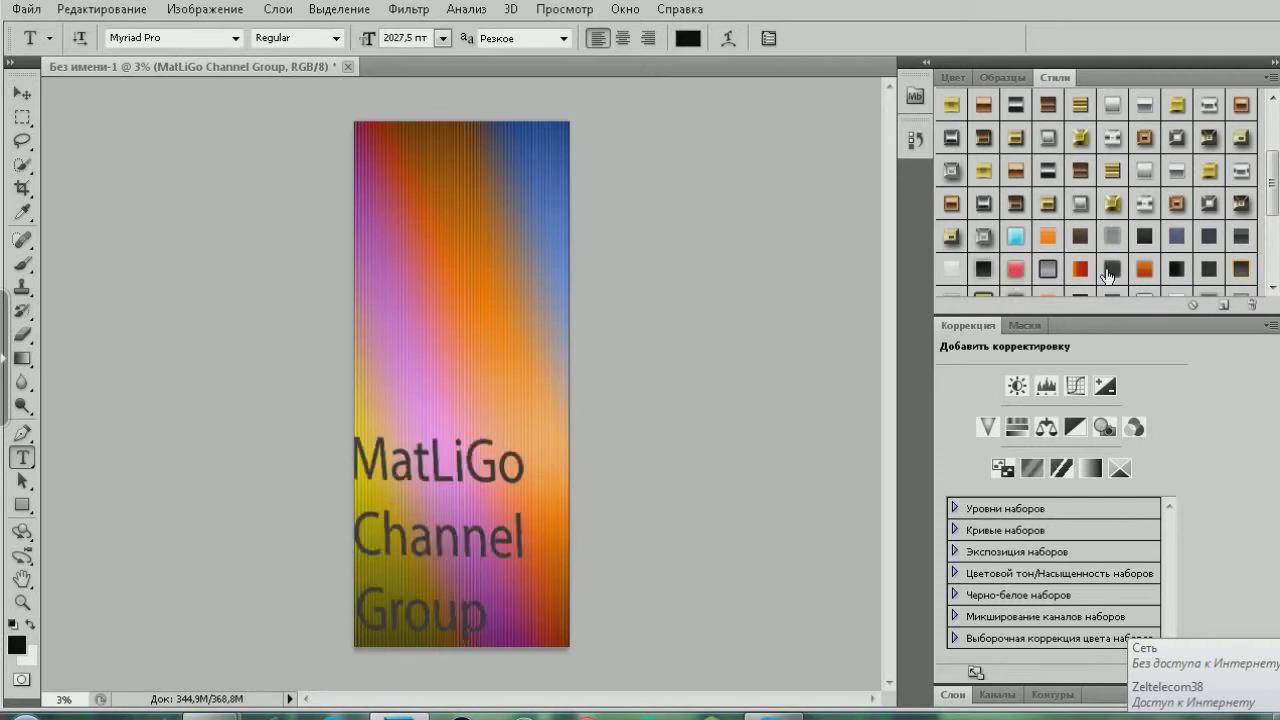
scroll(1108, 276, down, 1)
click(1175, 287)
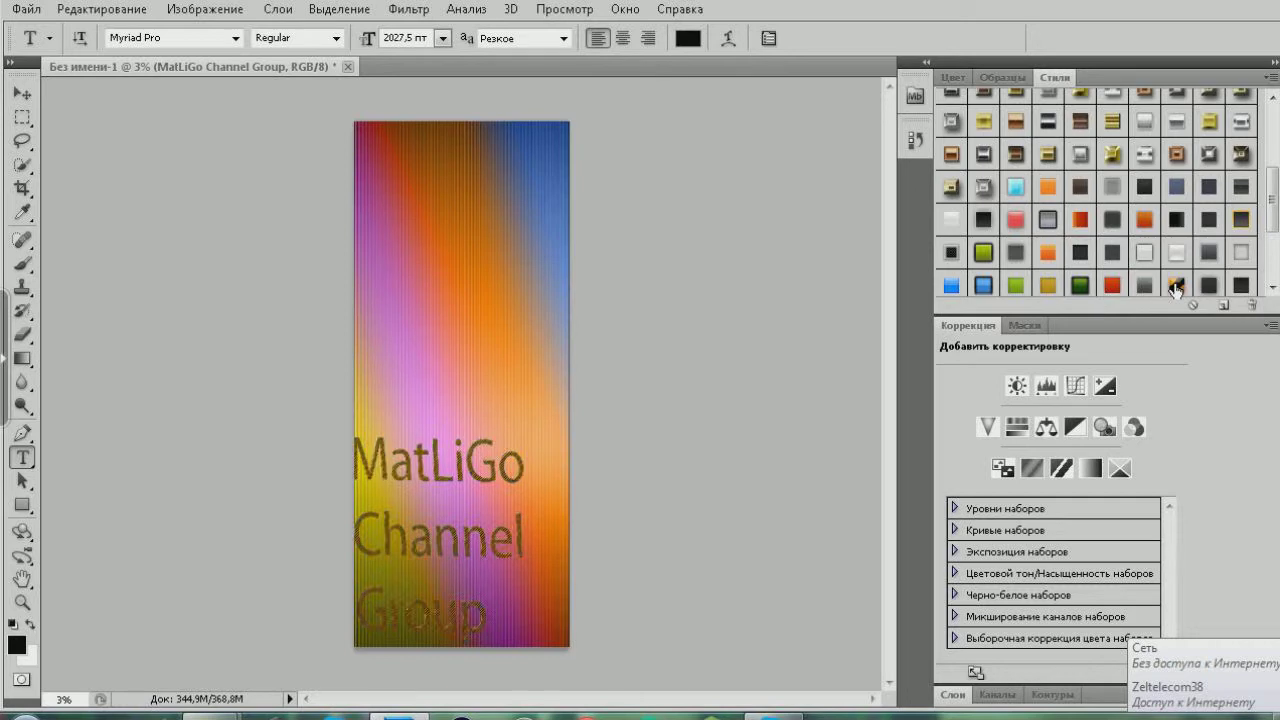
Switch the text to a light blue style, then an outlined glowing style
scroll(1113, 249, down, 1)
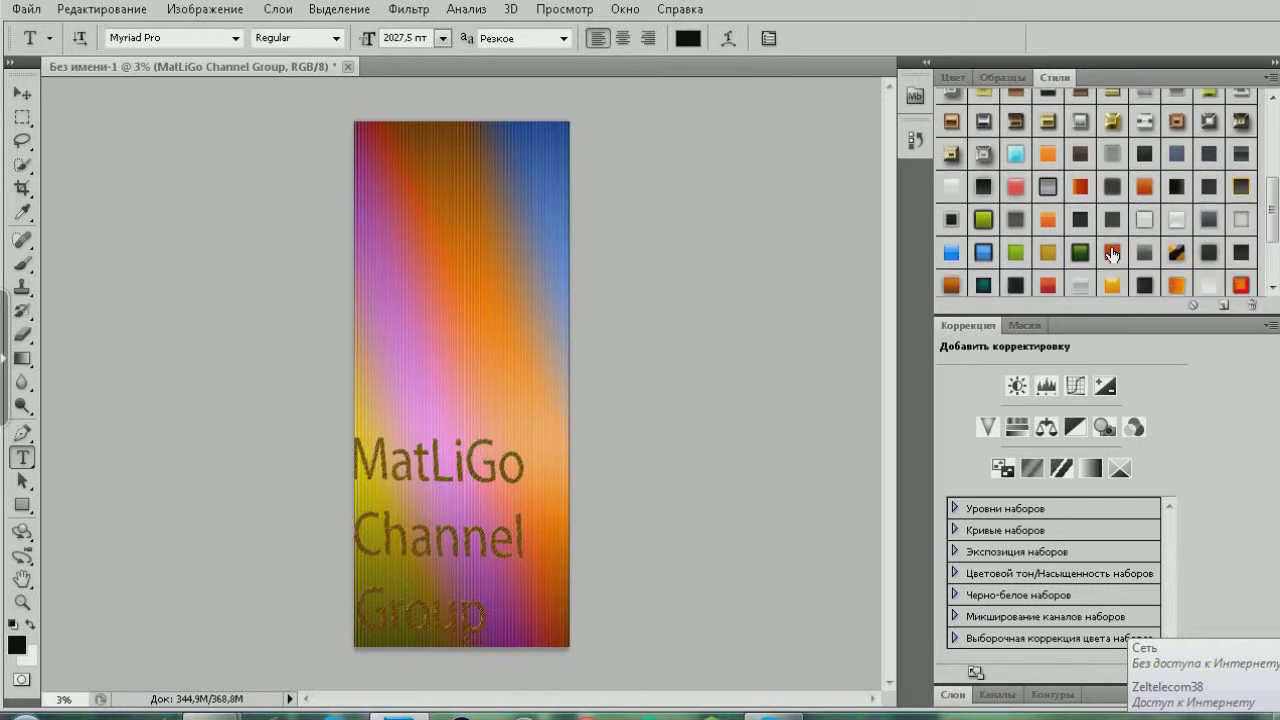
click(984, 240)
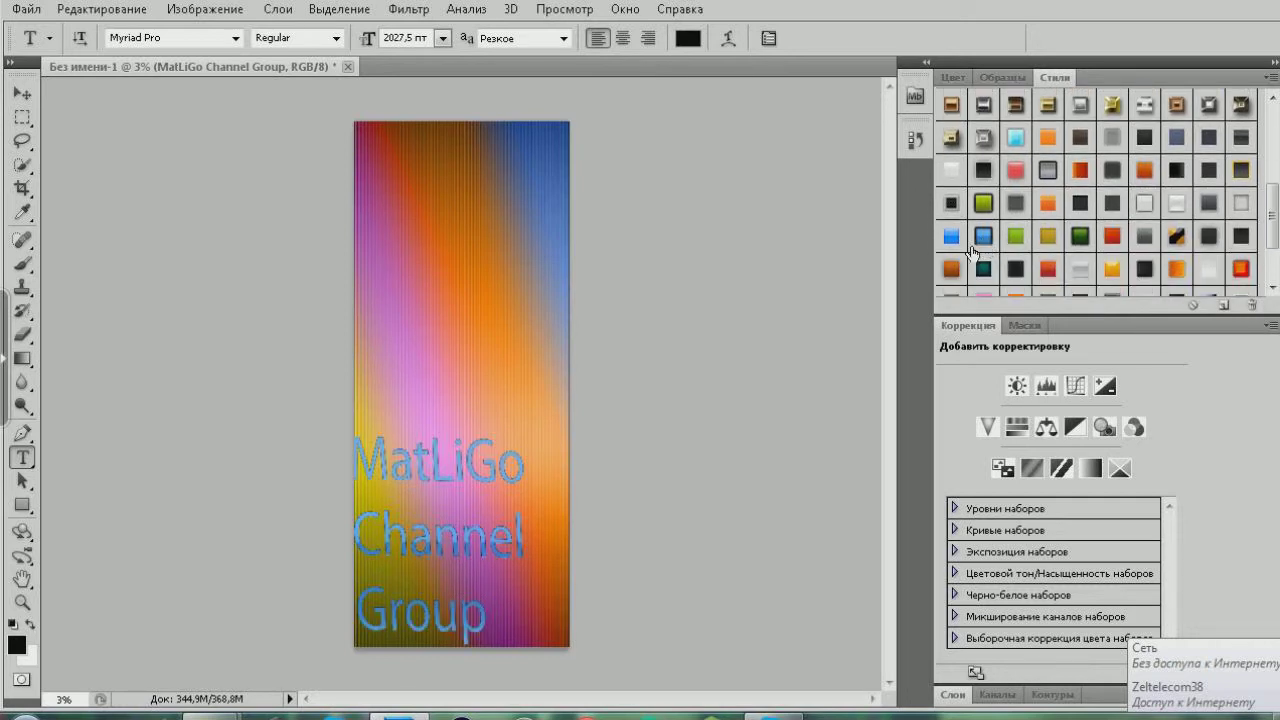
click(955, 240)
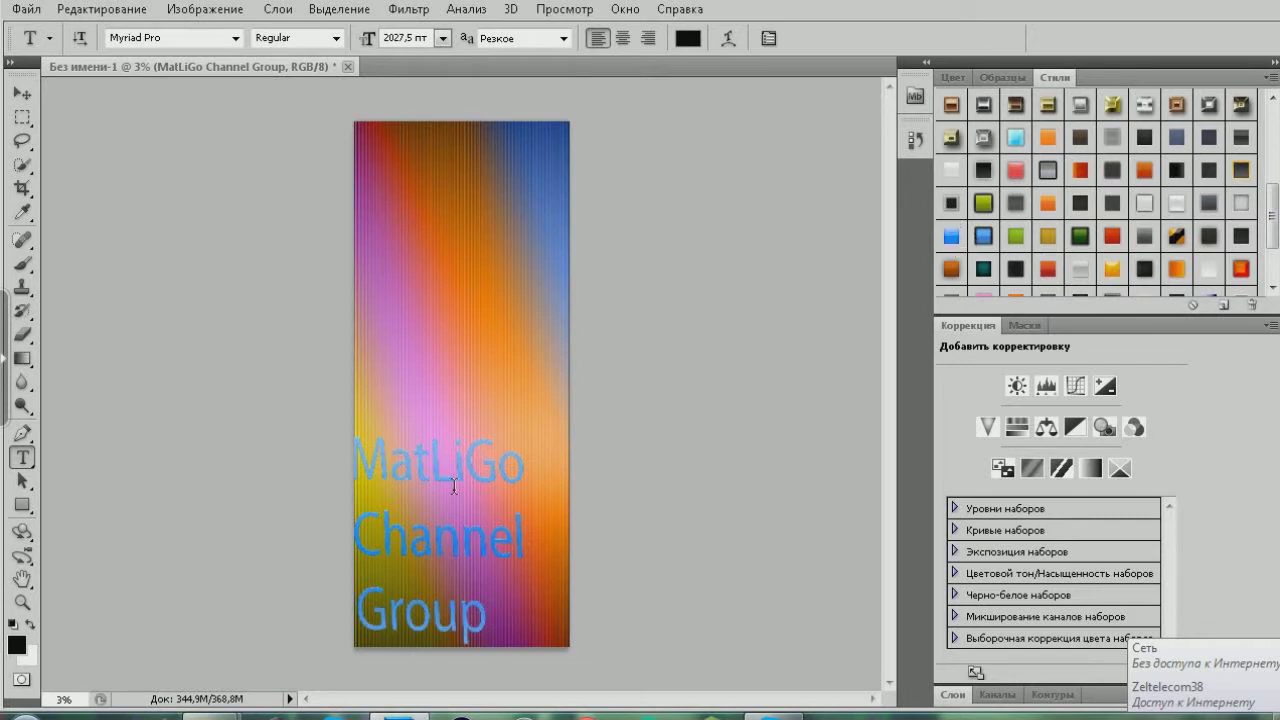
scroll(983, 259, down, 3)
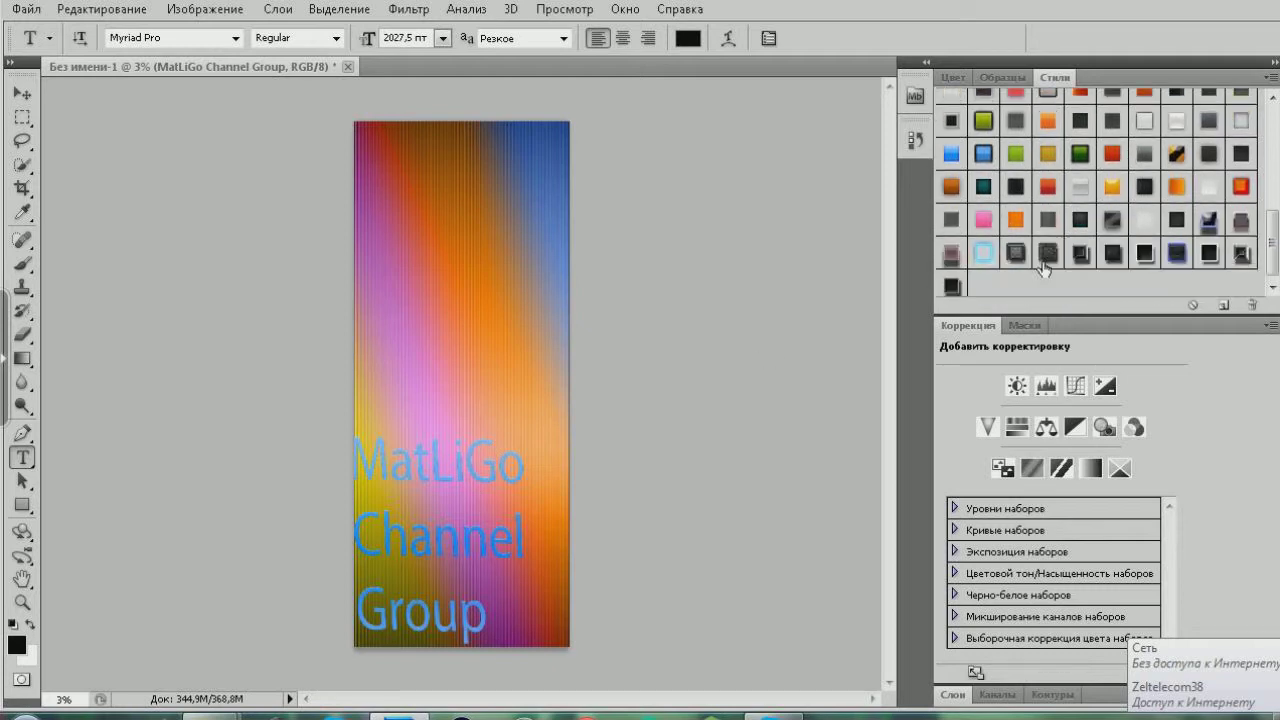
click(983, 256)
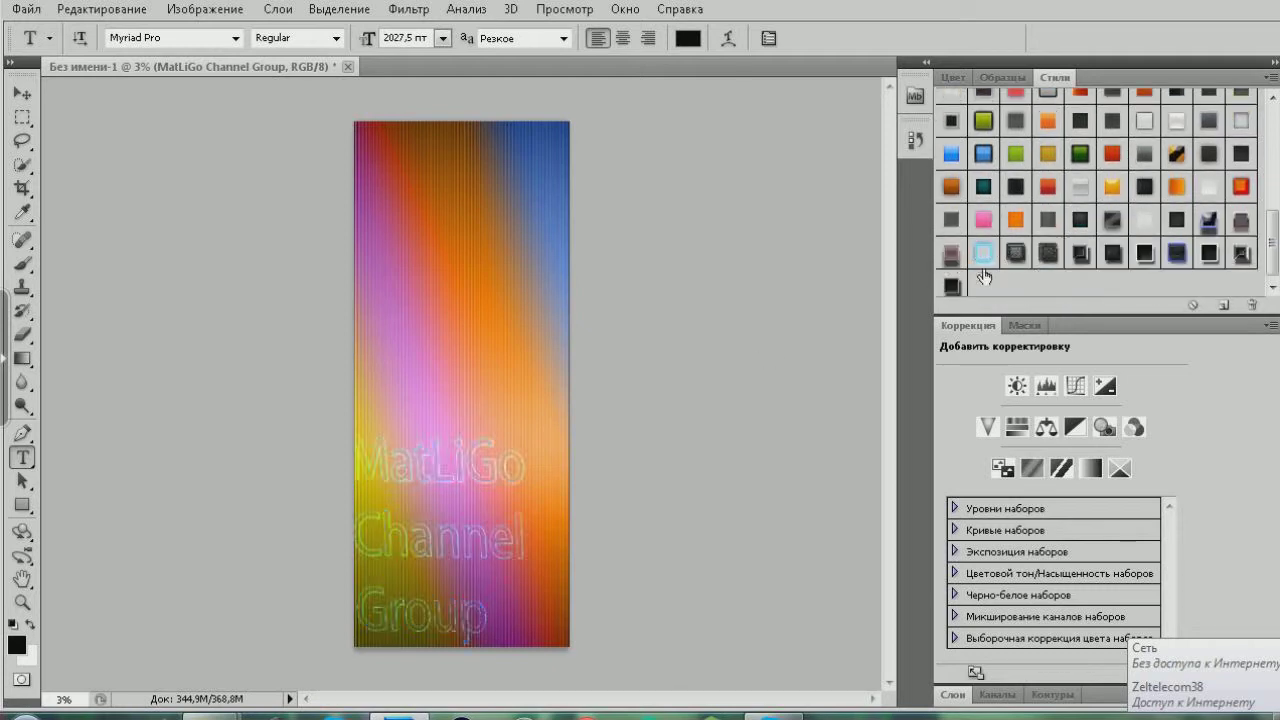
Try solid dark, blue, cyan outlined and blue-white gradient styles on the text
click(1209, 259)
scroll(1205, 258, up, 1)
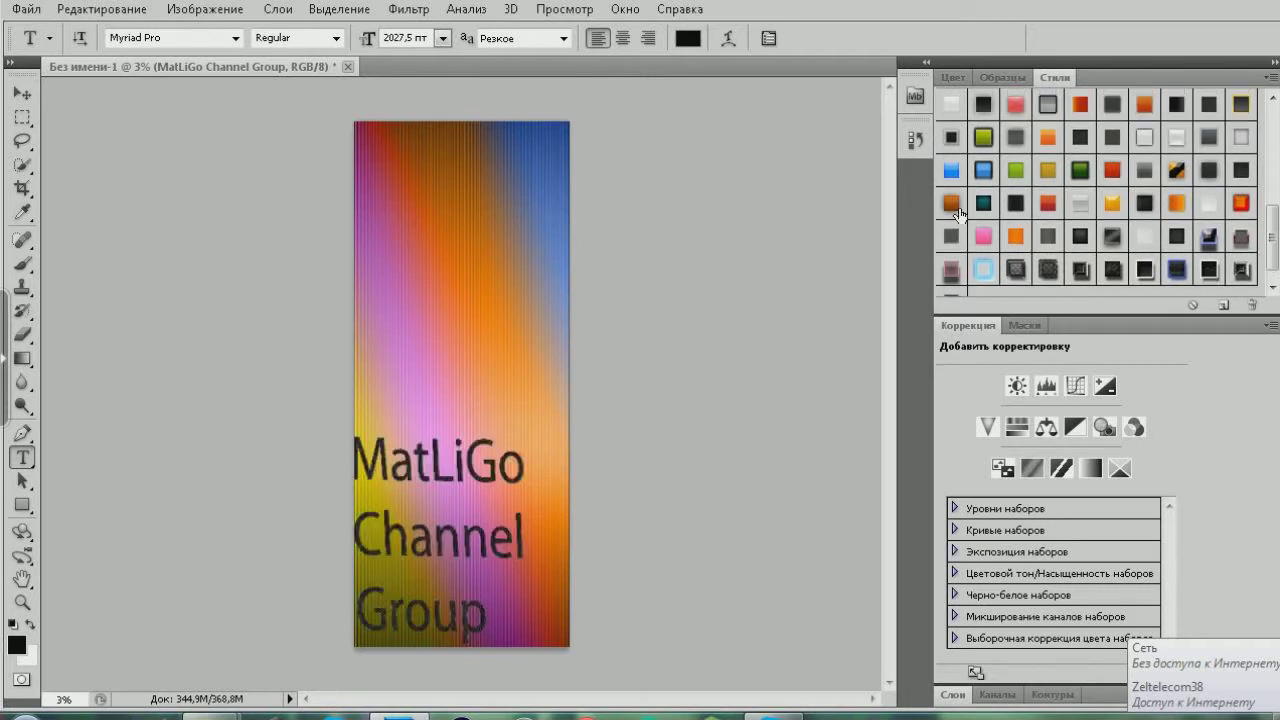
click(981, 171)
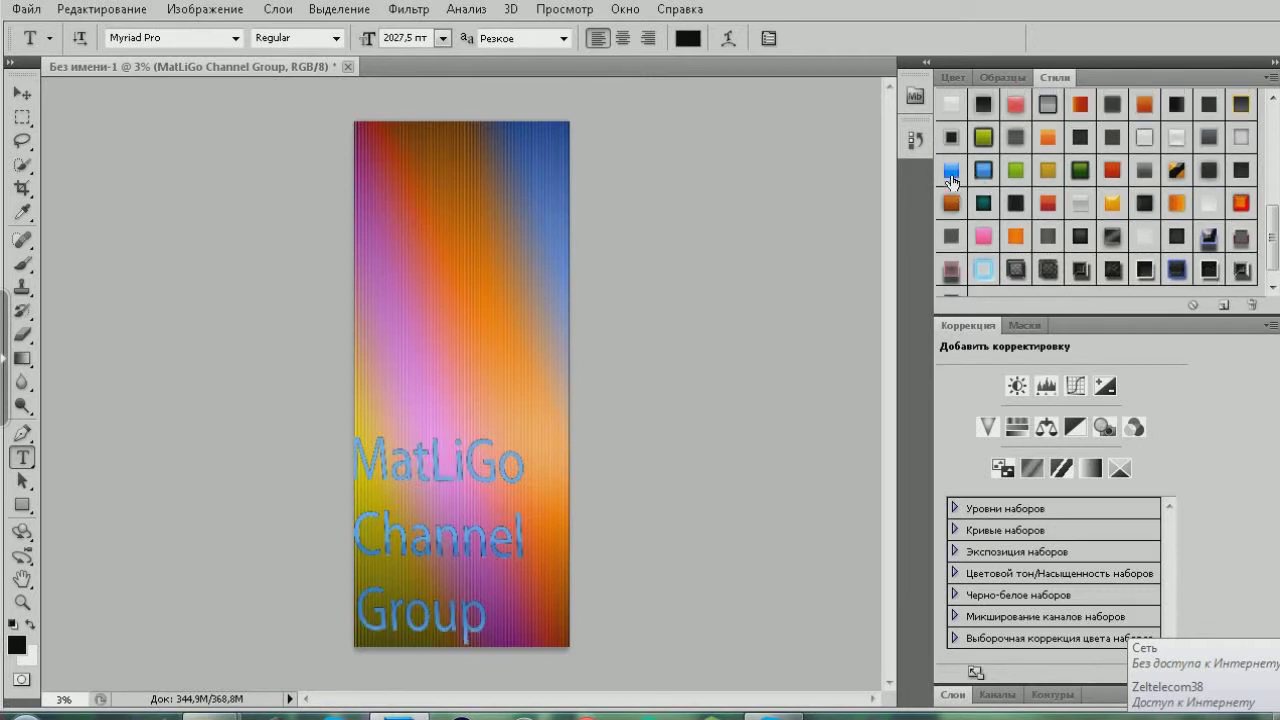
scroll(1046, 203, up, 3)
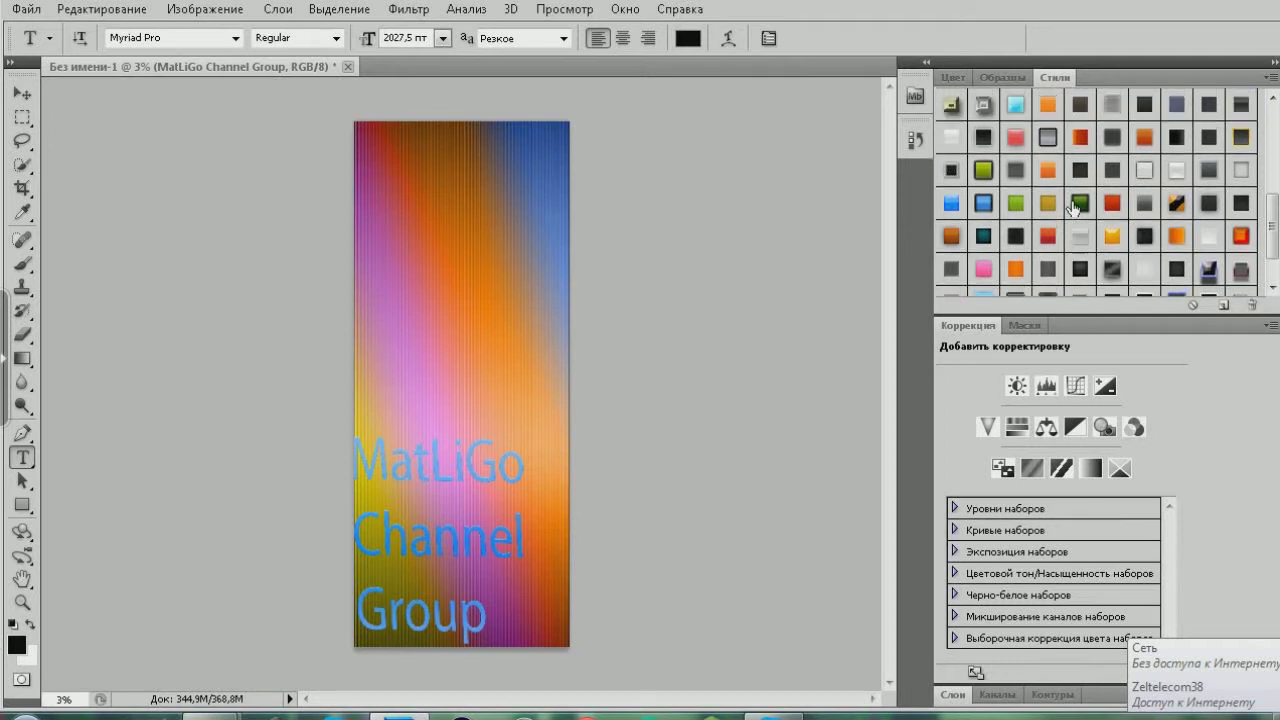
click(1015, 122)
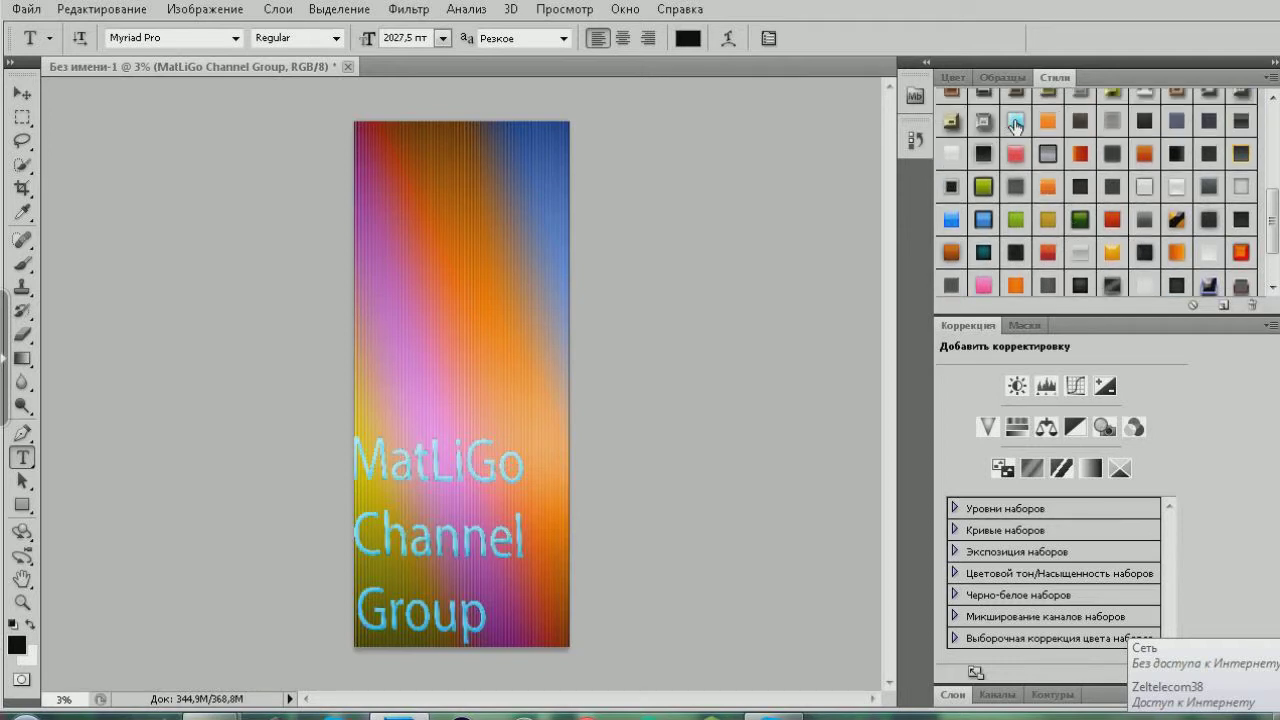
scroll(1100, 189, up, 1)
scroll(1084, 190, up, 1)
scroll(1078, 191, up, 2)
scroll(1078, 191, up, 2)
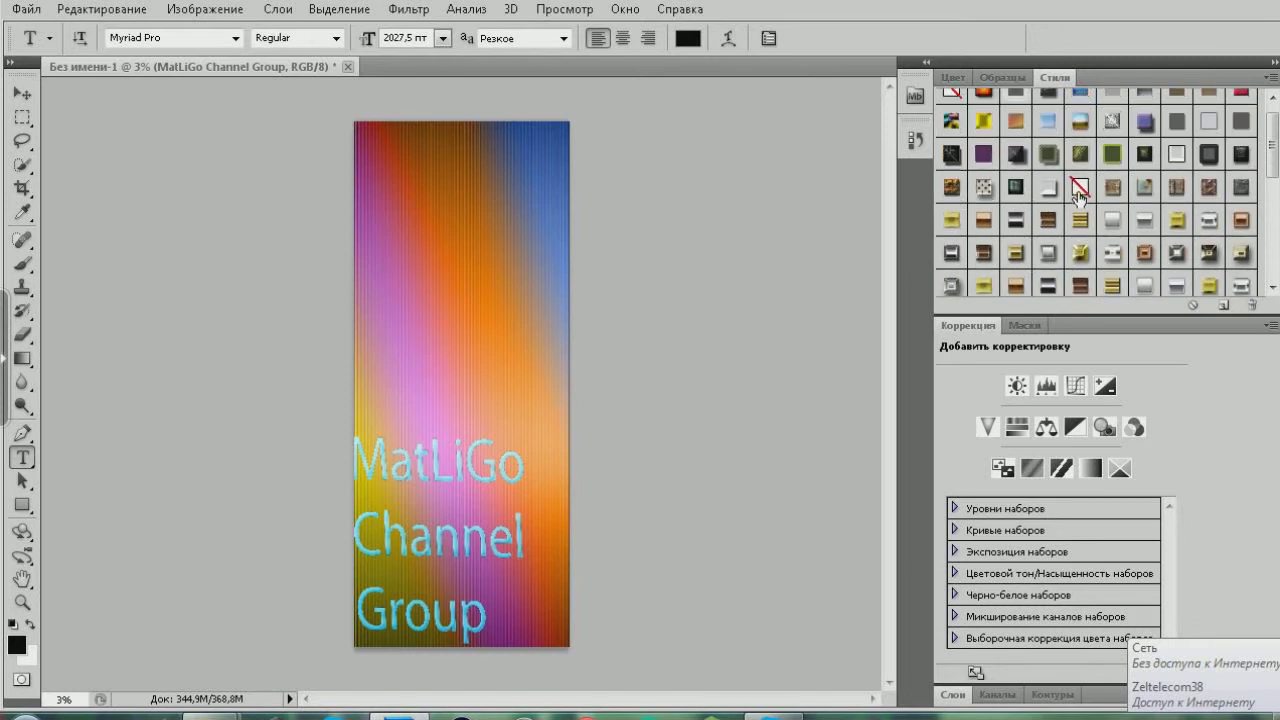
click(1049, 122)
scroll(1084, 212, up, 1)
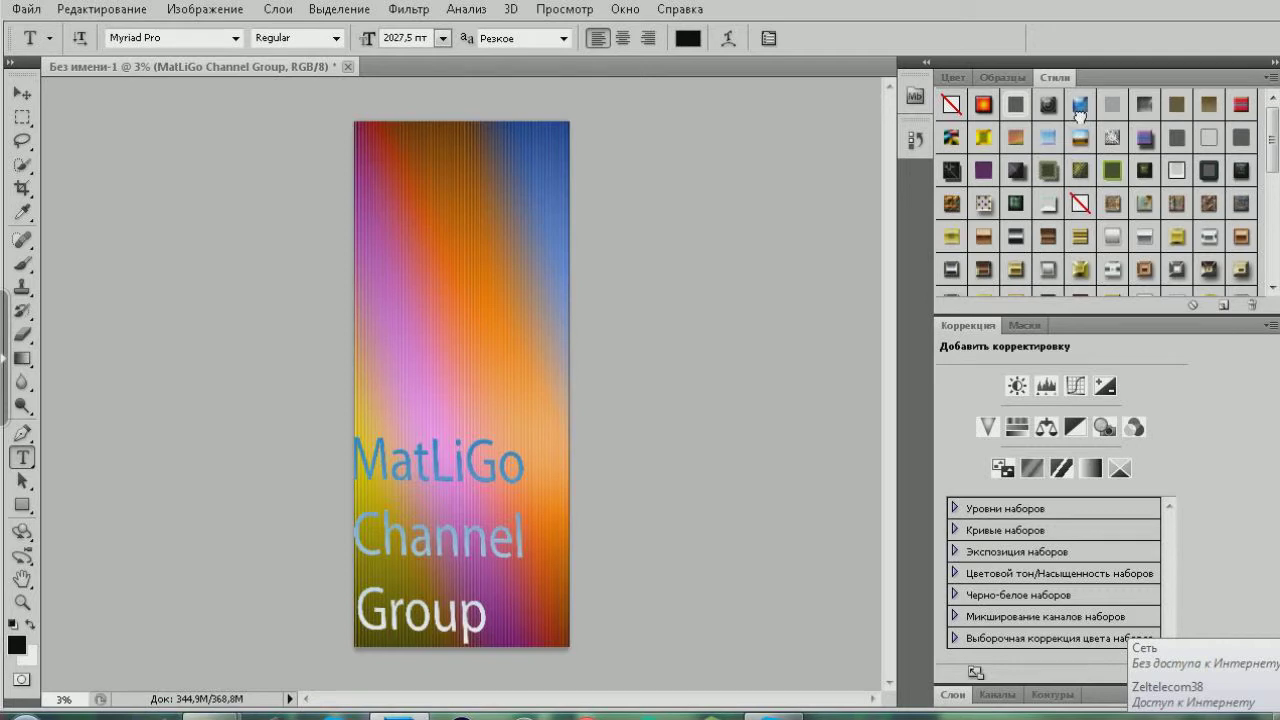
Cycle through blue bevel and orange styles, ending on a darker bevelled red-orange style
click(1058, 234)
scroll(1046, 222, down, 2)
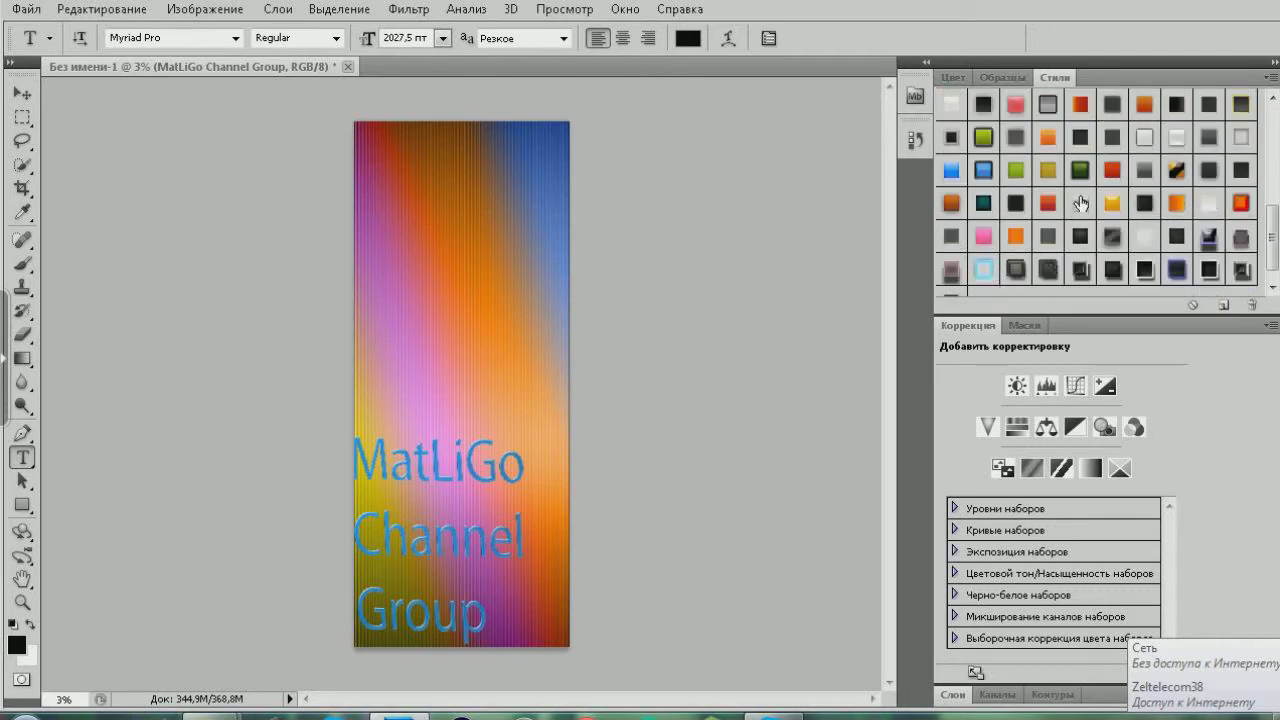
scroll(1168, 224, down, 2)
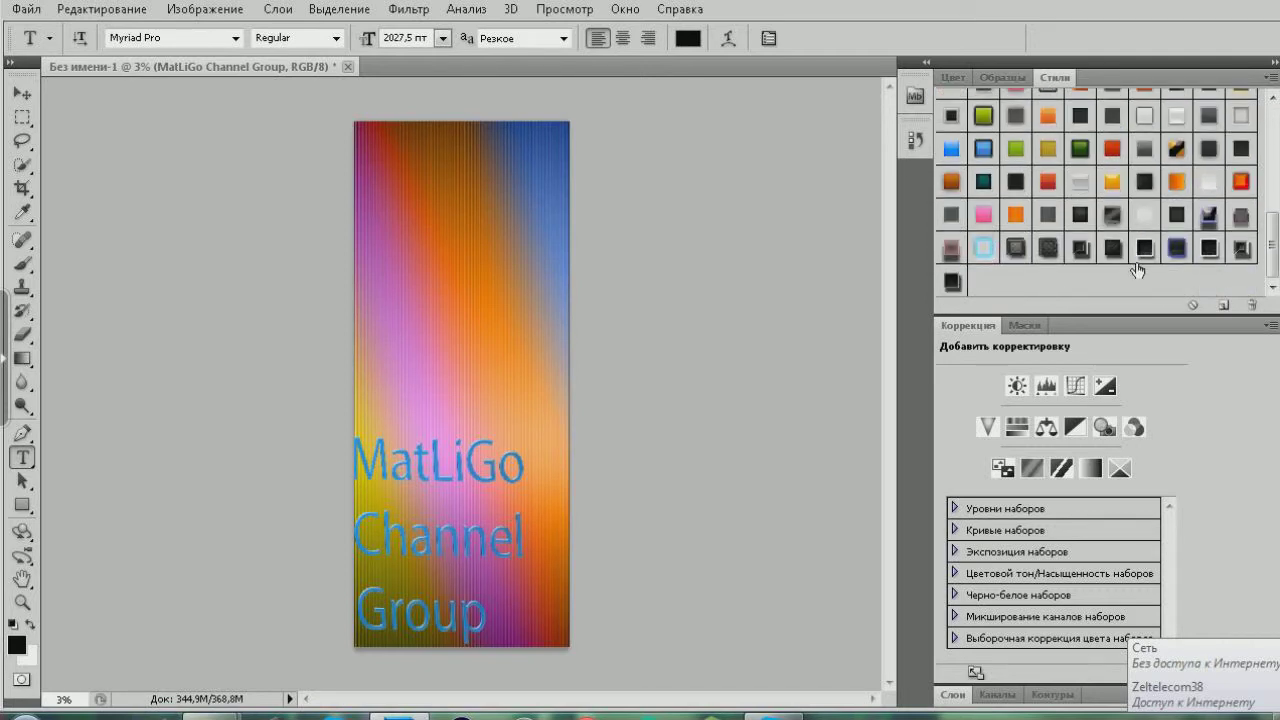
click(1142, 250)
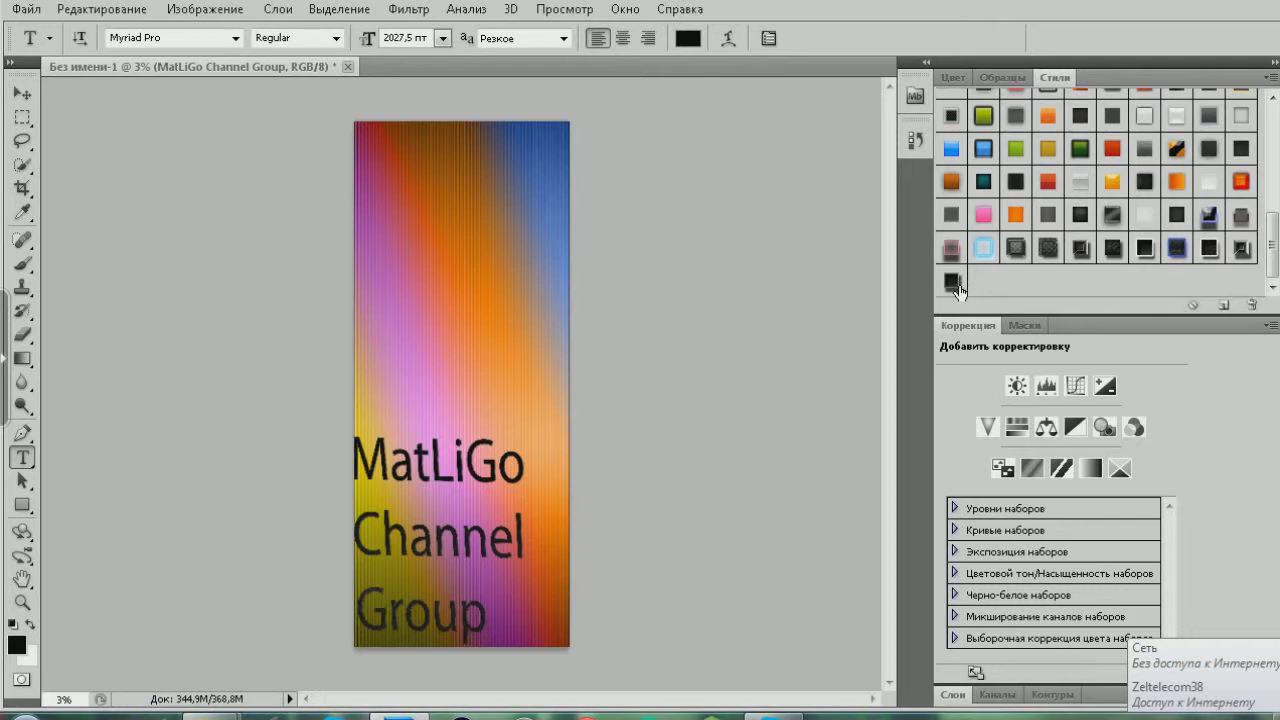
click(953, 152)
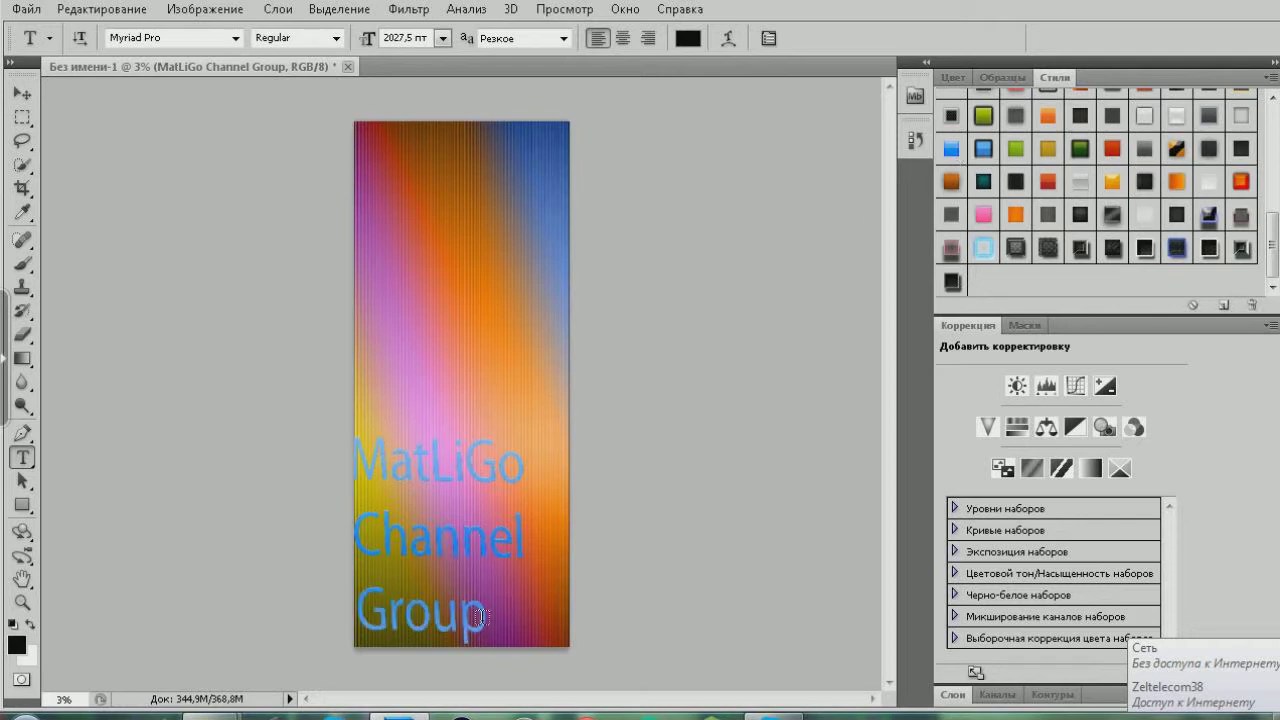
click(1018, 214)
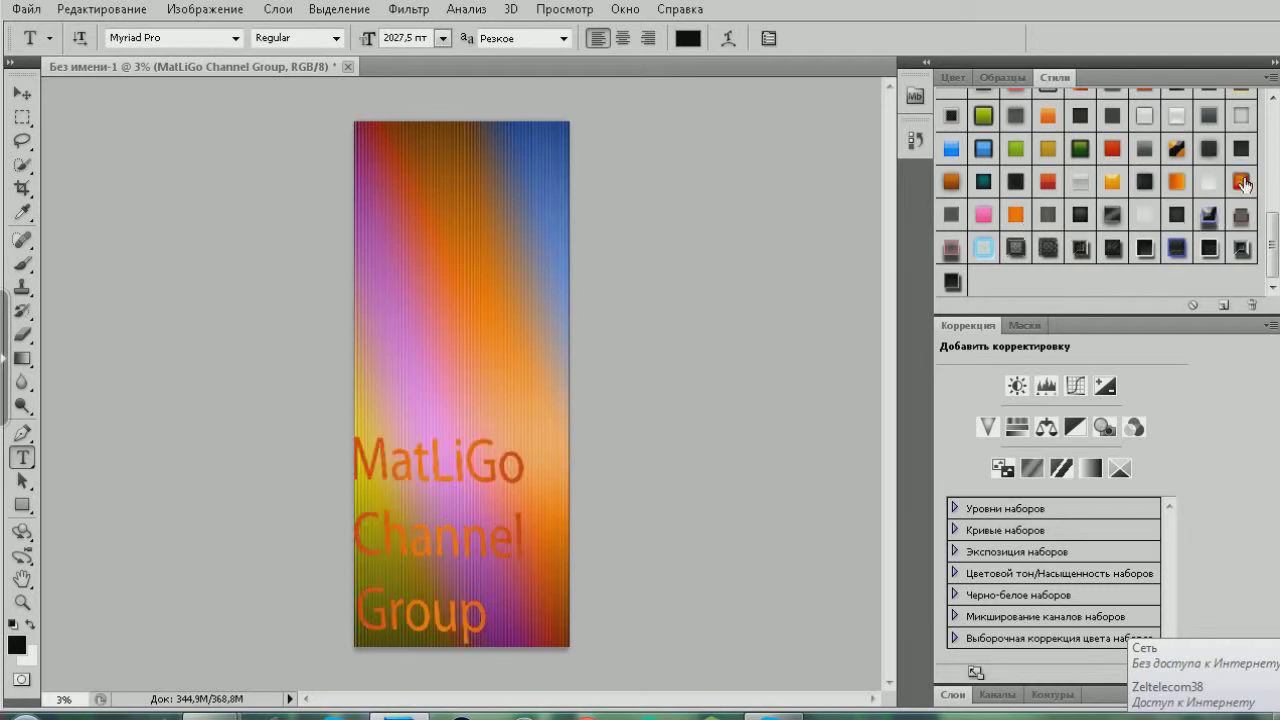
click(1242, 184)
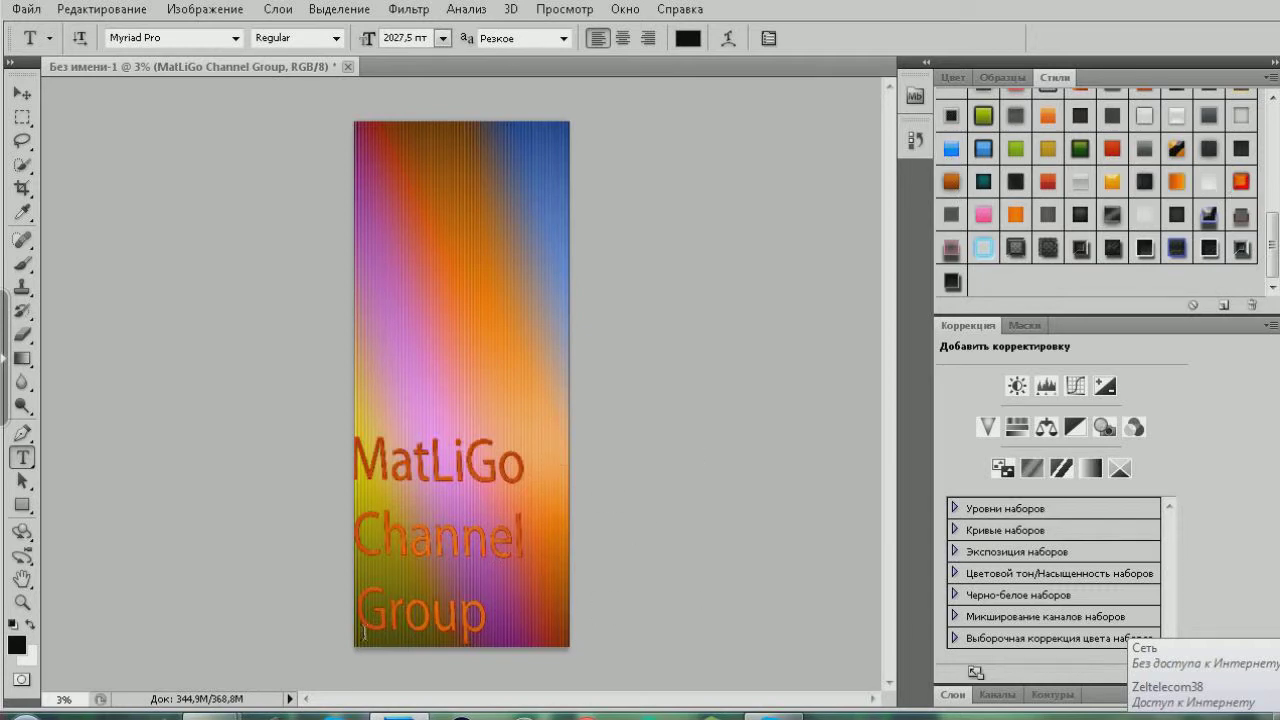
mouse_move(216, 712)
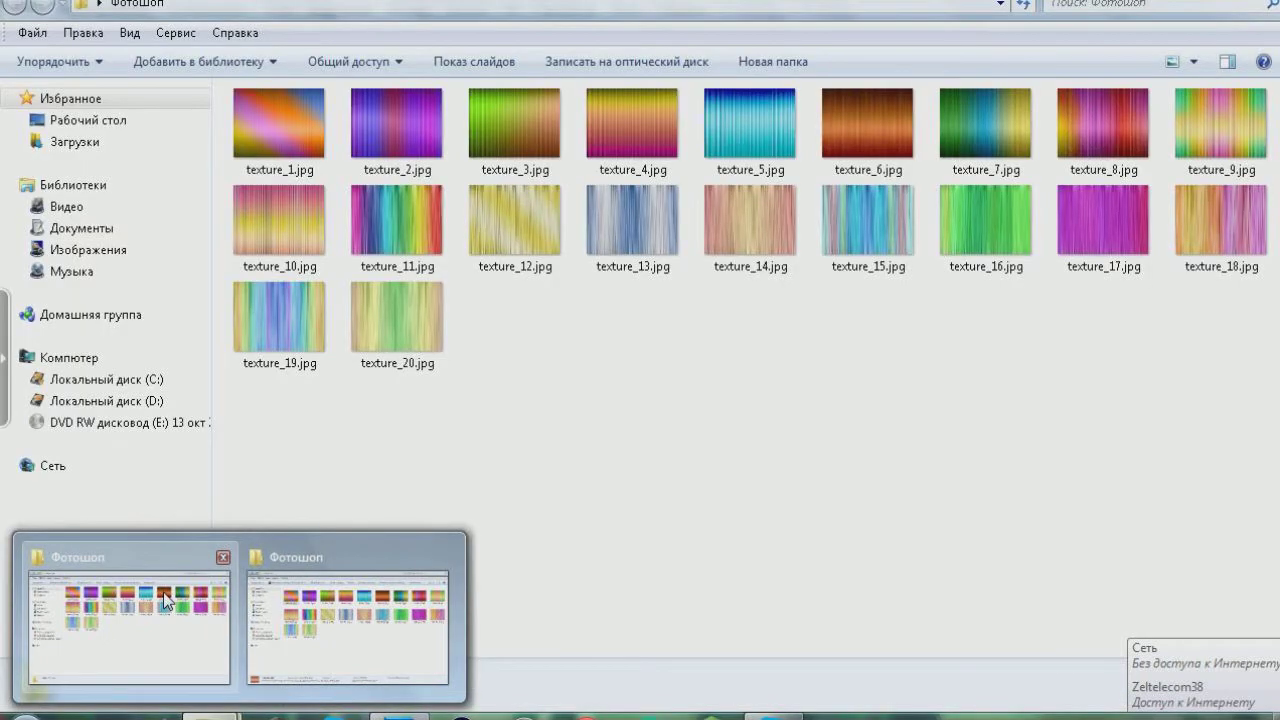
Switch to Explorer and open the ФОТКИ))) folder on the Desktop
click(163, 592)
click(114, 124)
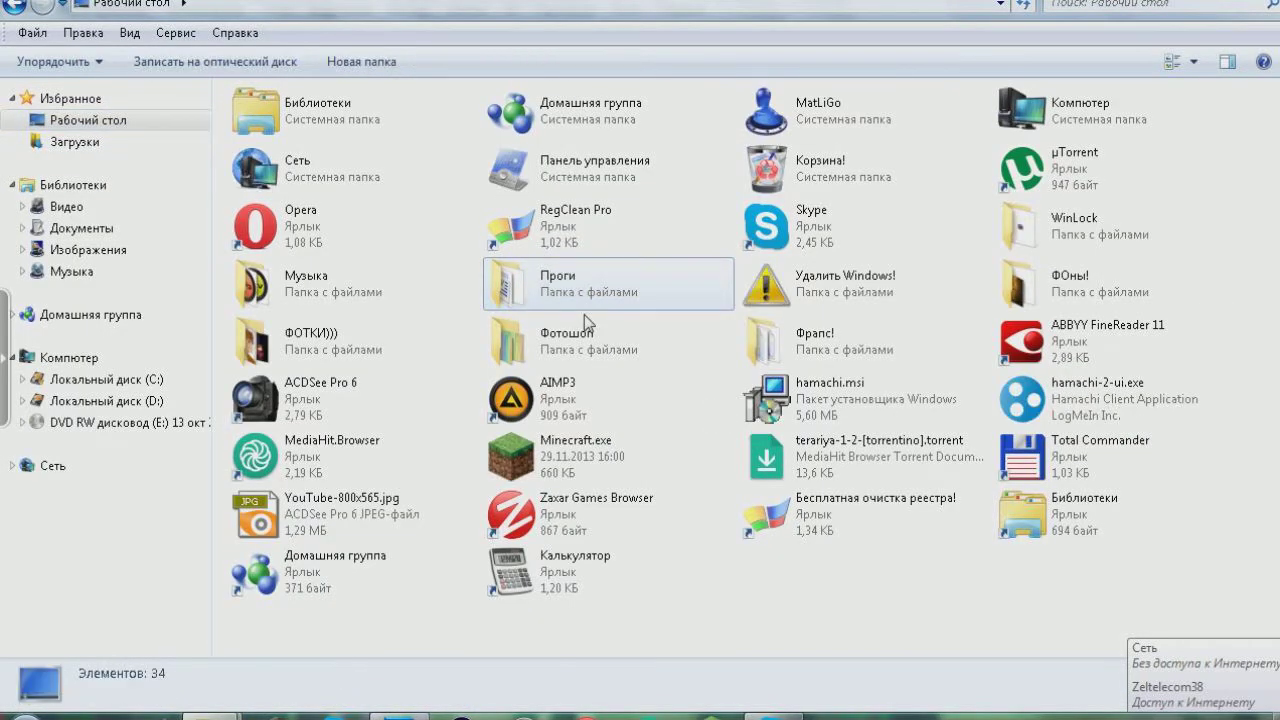
double_click(375, 345)
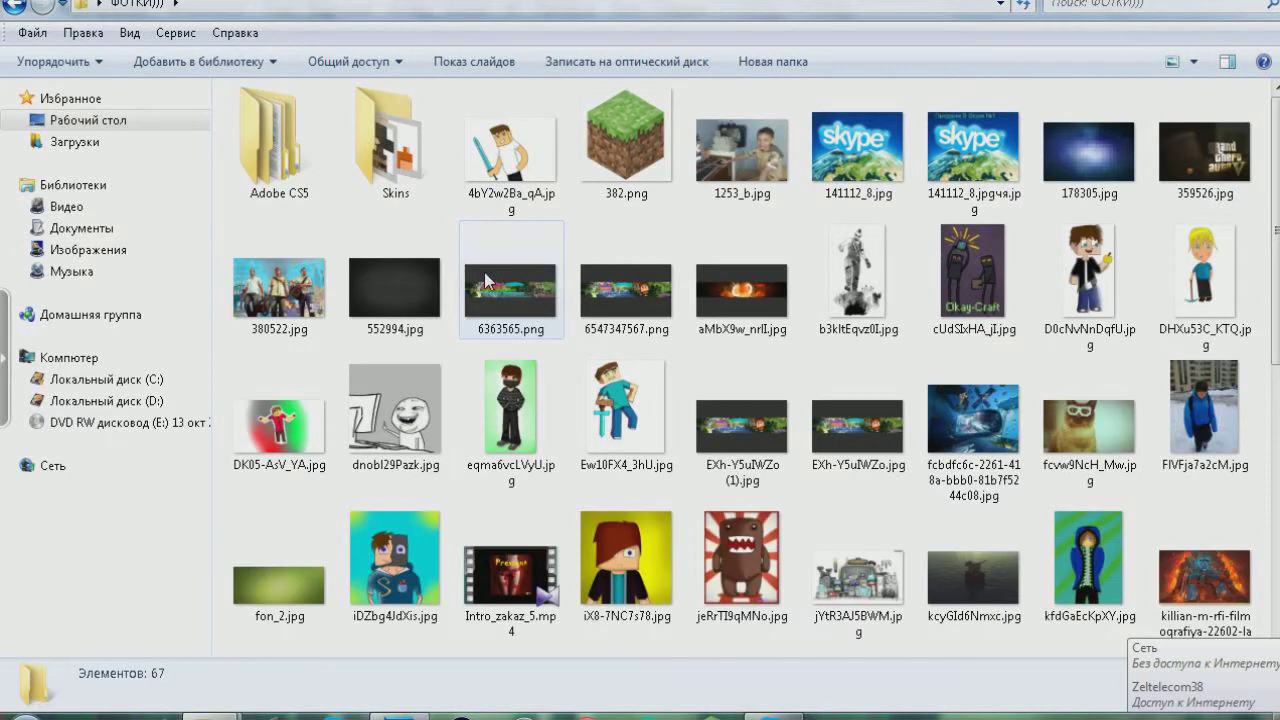
scroll(489, 285, down, 3)
scroll(489, 282, down, 1)
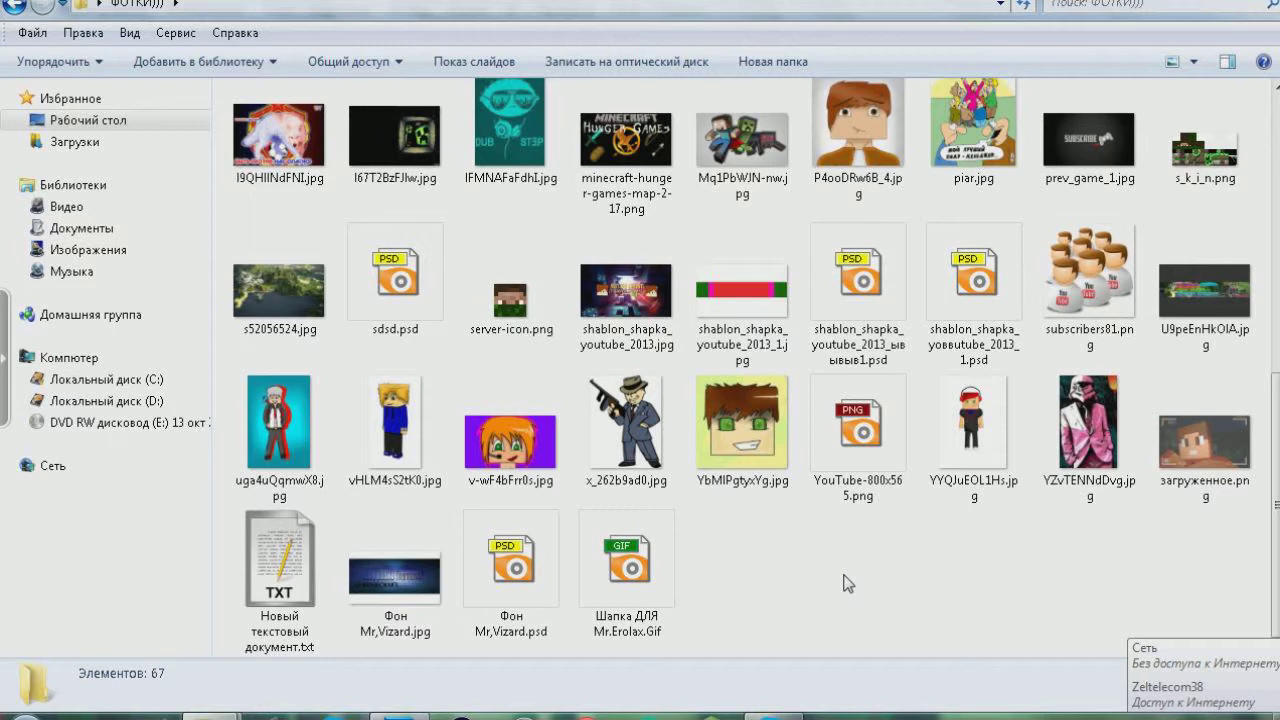
Select the avatar image P4ooDRw6B_4.jpg and drag it toward the taskbar
click(600, 595)
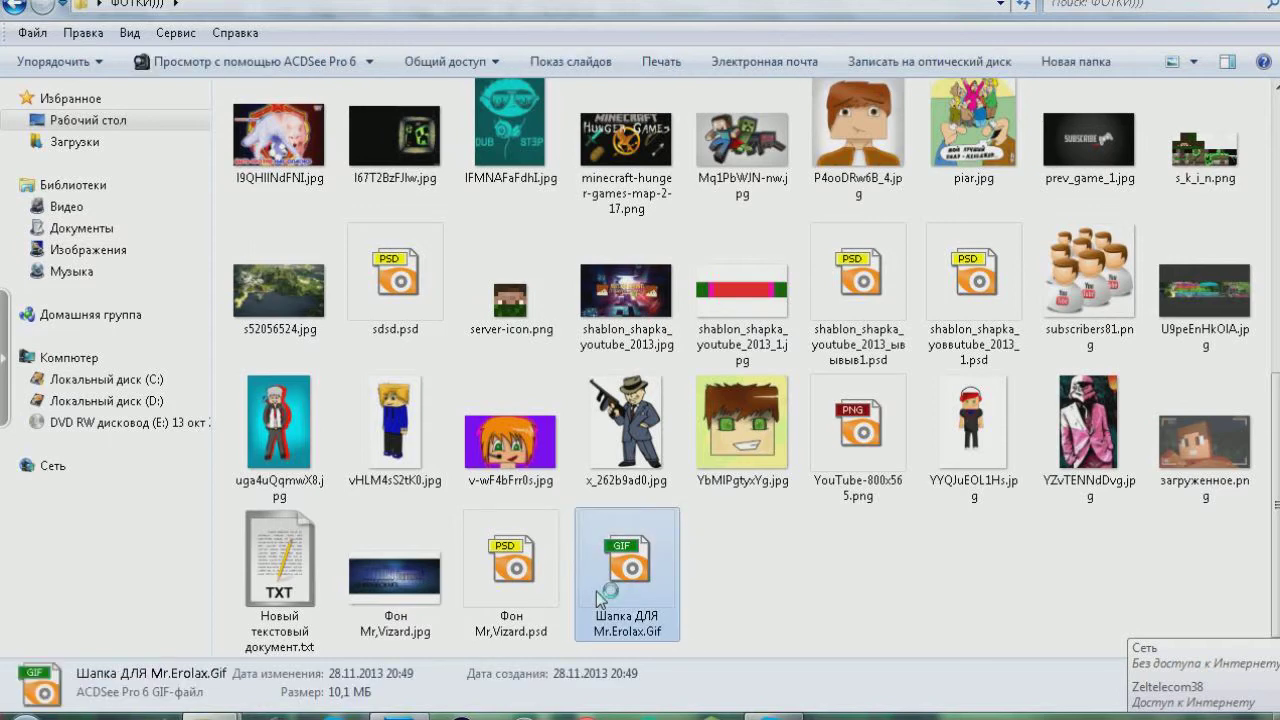
click(720, 598)
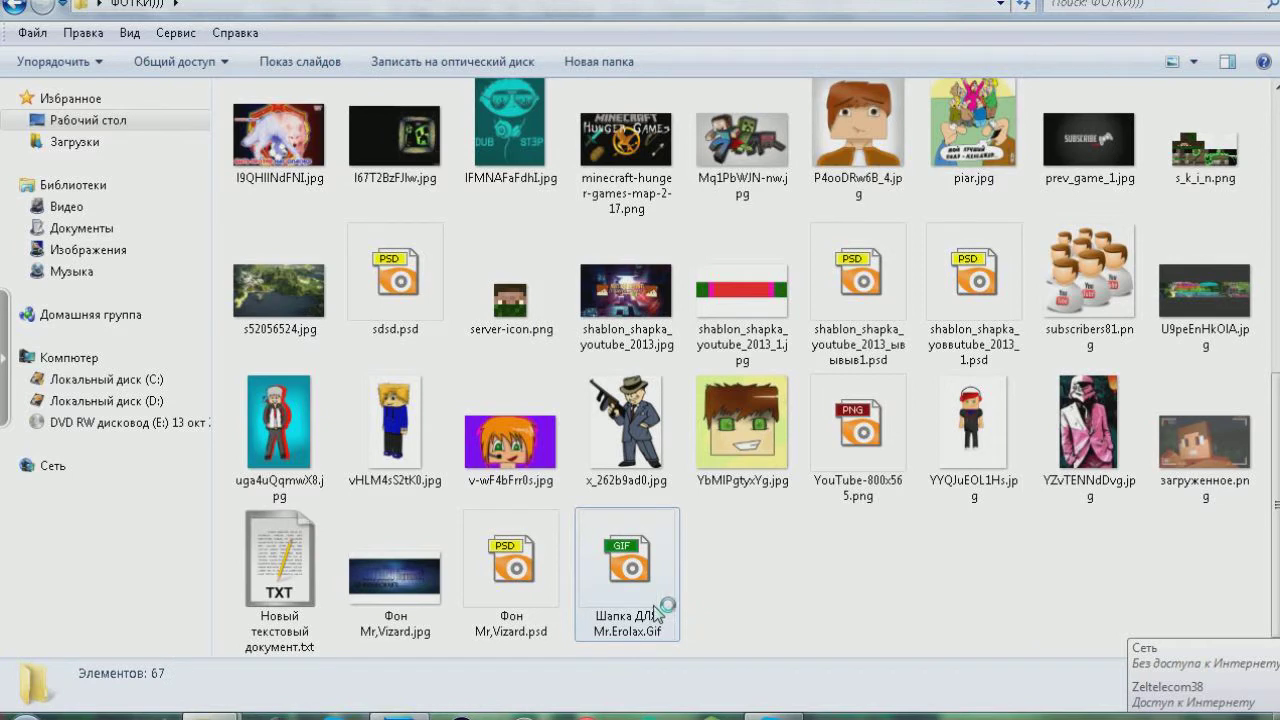
right_click(268, 712)
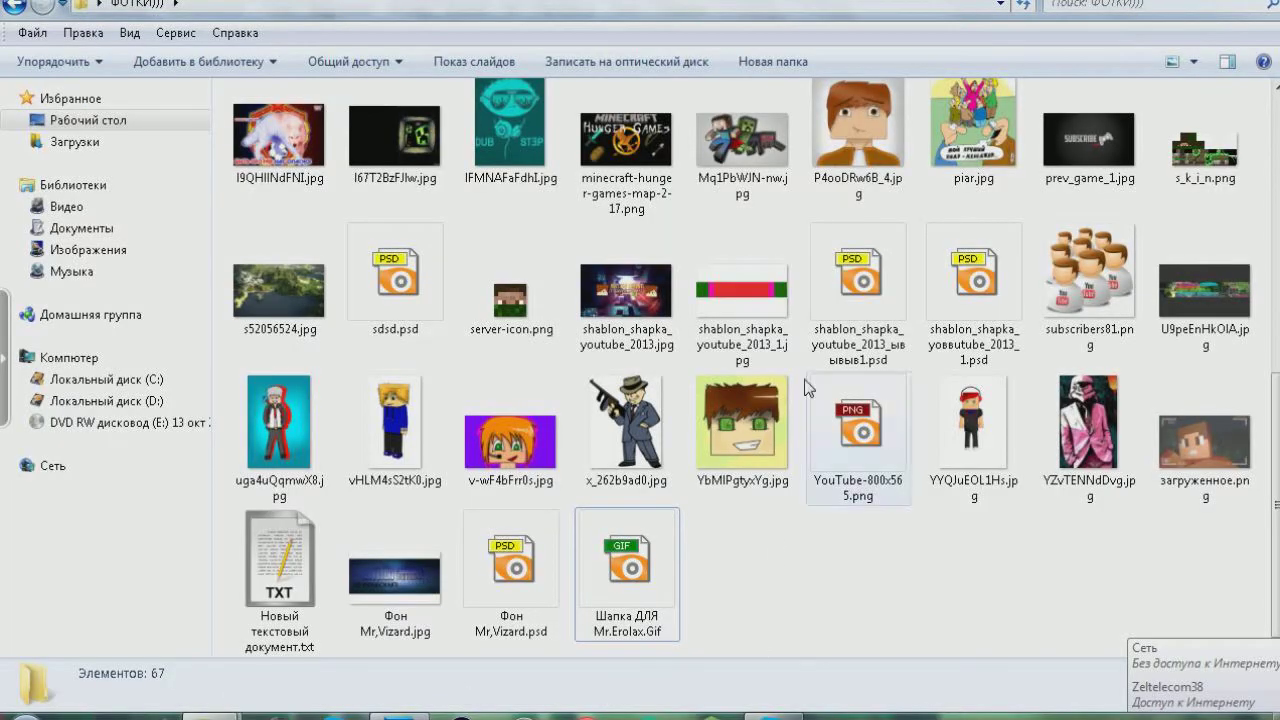
click(860, 148)
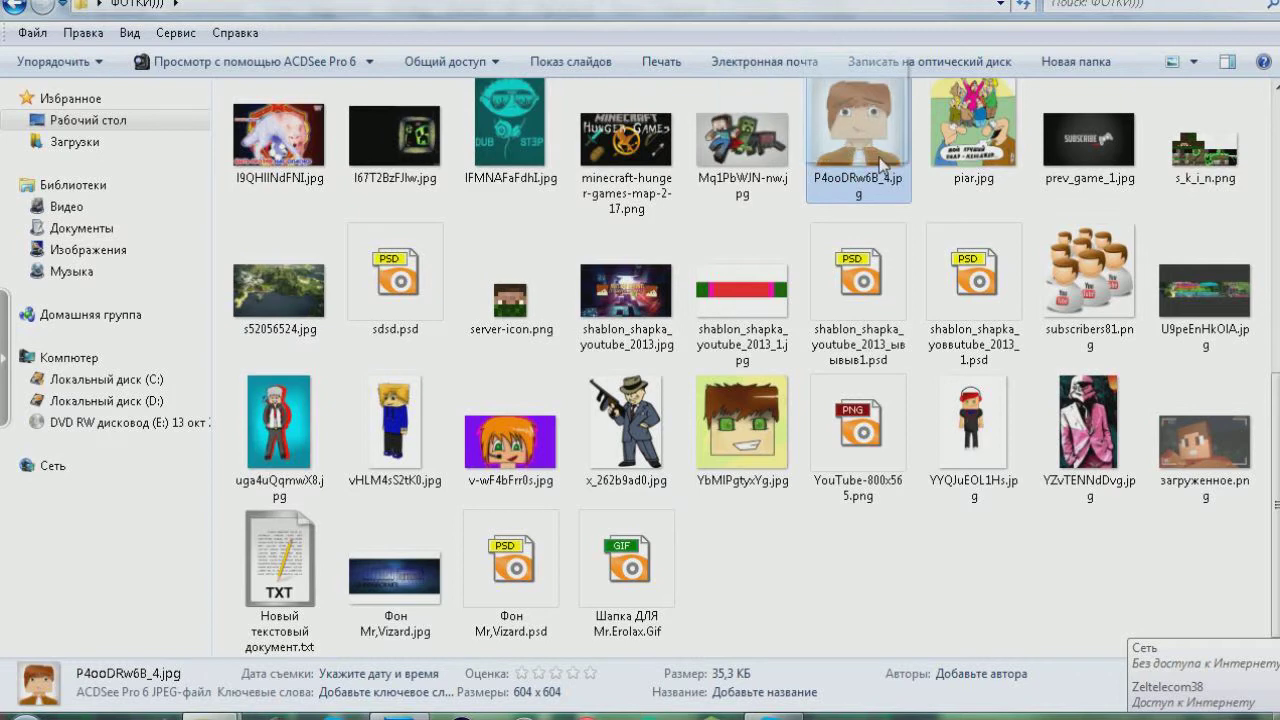
mouse_move(840, 148)
mouse_down()
mouse_move(980, 215)
mouse_move(960, 220)
mouse_up()
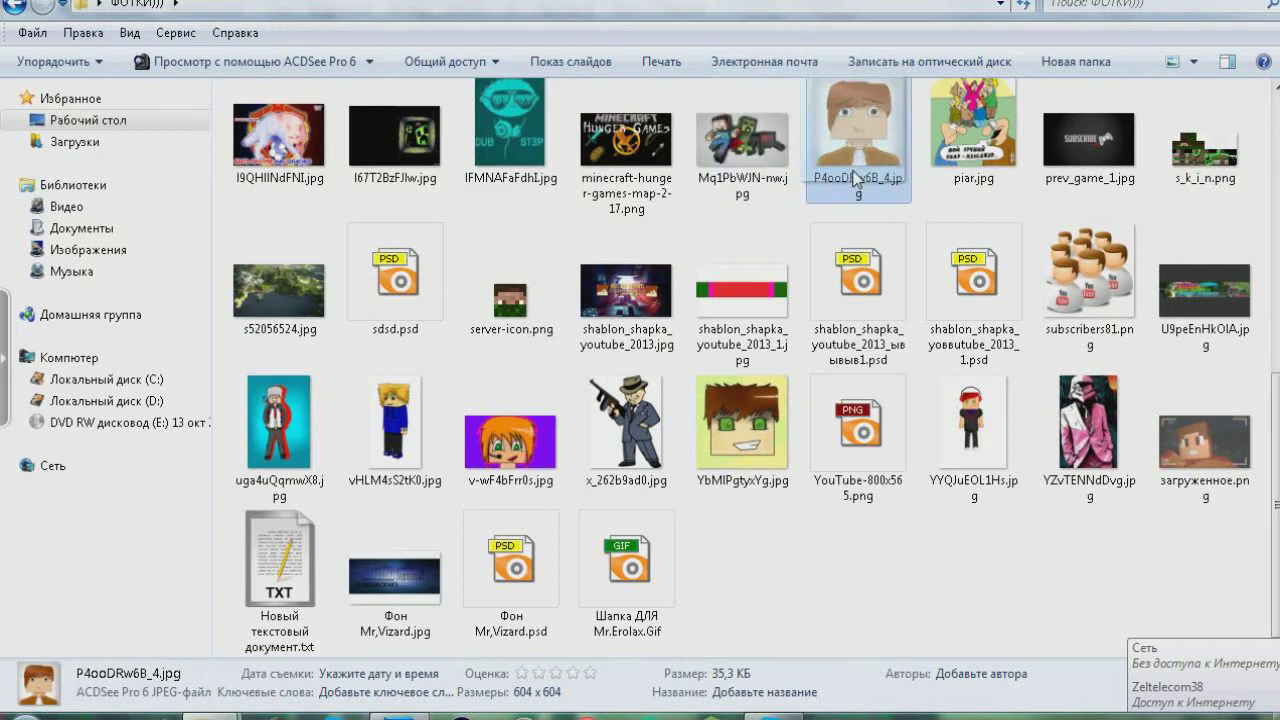
mouse_move(855, 170)
mouse_down()
mouse_move(855, 236)
mouse_move(410, 712)
mouse_up()
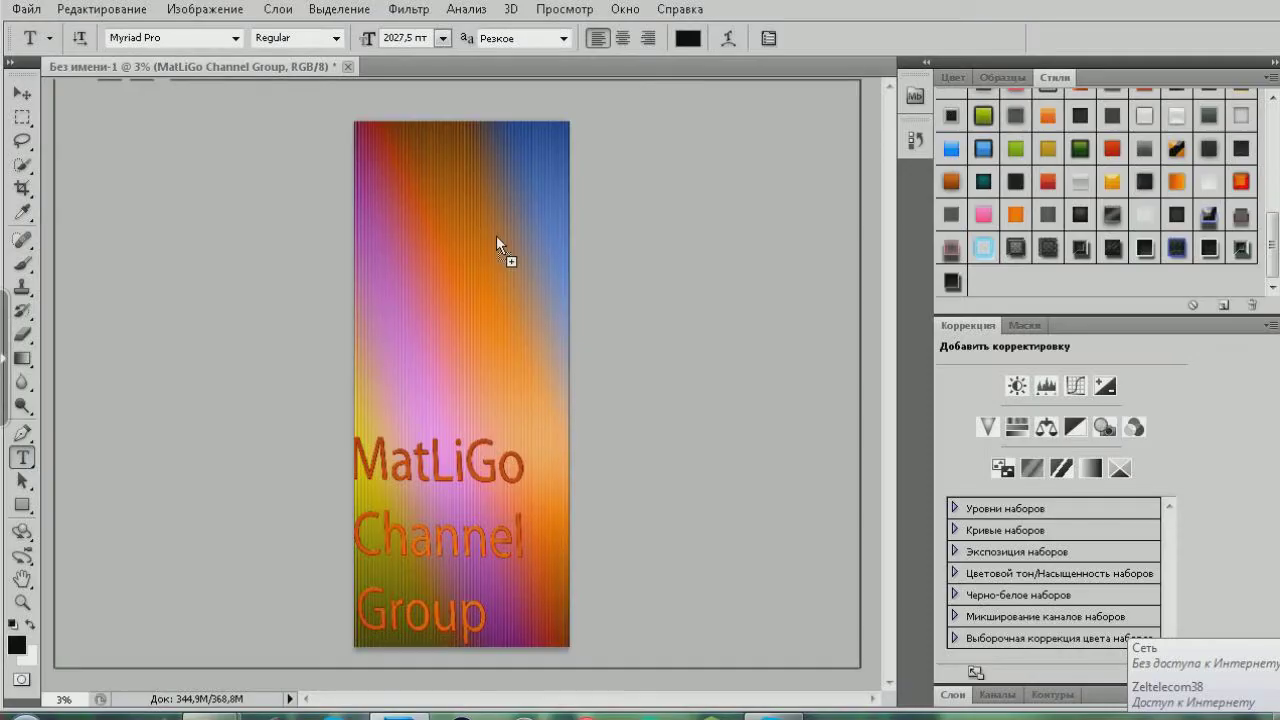
Drop the cartoon avatar file onto the banner above the text and enlarge it
drag(507, 381, 474, 301)
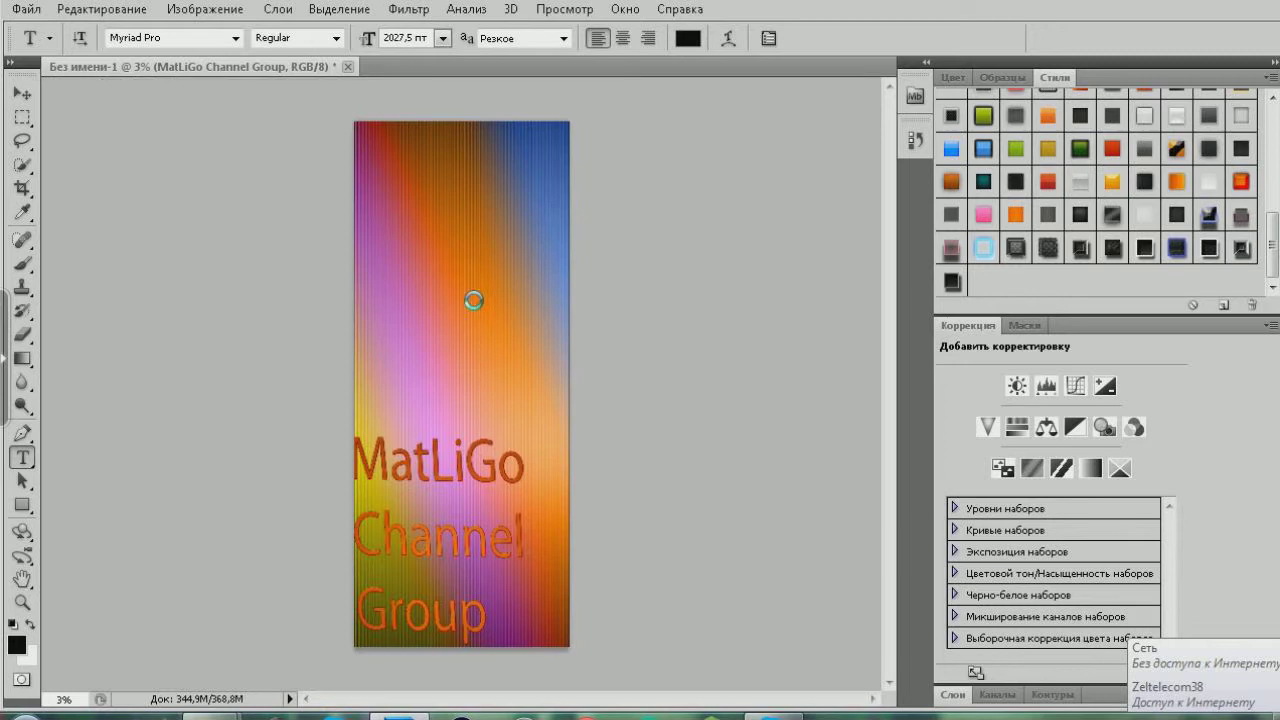
mouse_move(475, 371)
mouse_down()
mouse_move(486, 328)
mouse_move(442, 362)
mouse_move(400, 362)
mouse_up()
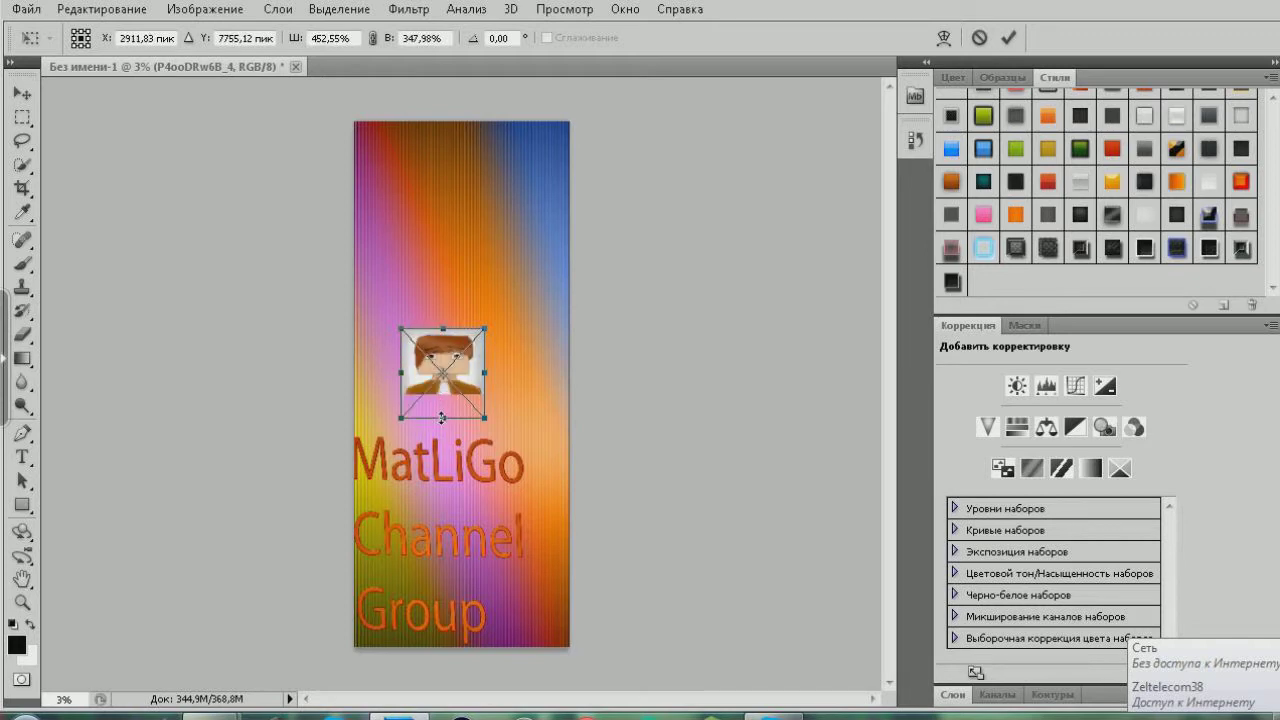
drag(441, 416, 441, 440)
mouse_move(455, 378)
mouse_down()
mouse_move(482, 366)
mouse_move(490, 320)
mouse_up()
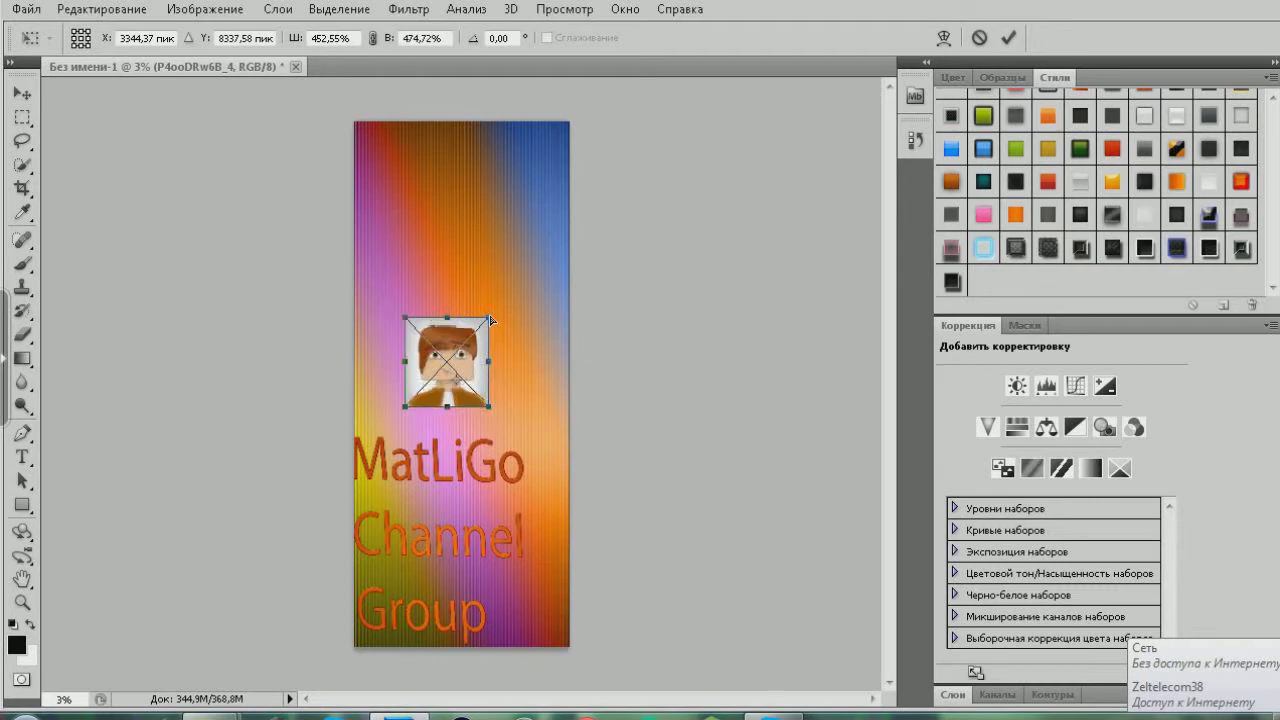
Widen, skew and slightly tilt the avatar, then commit the transform
drag(492, 318, 497, 328)
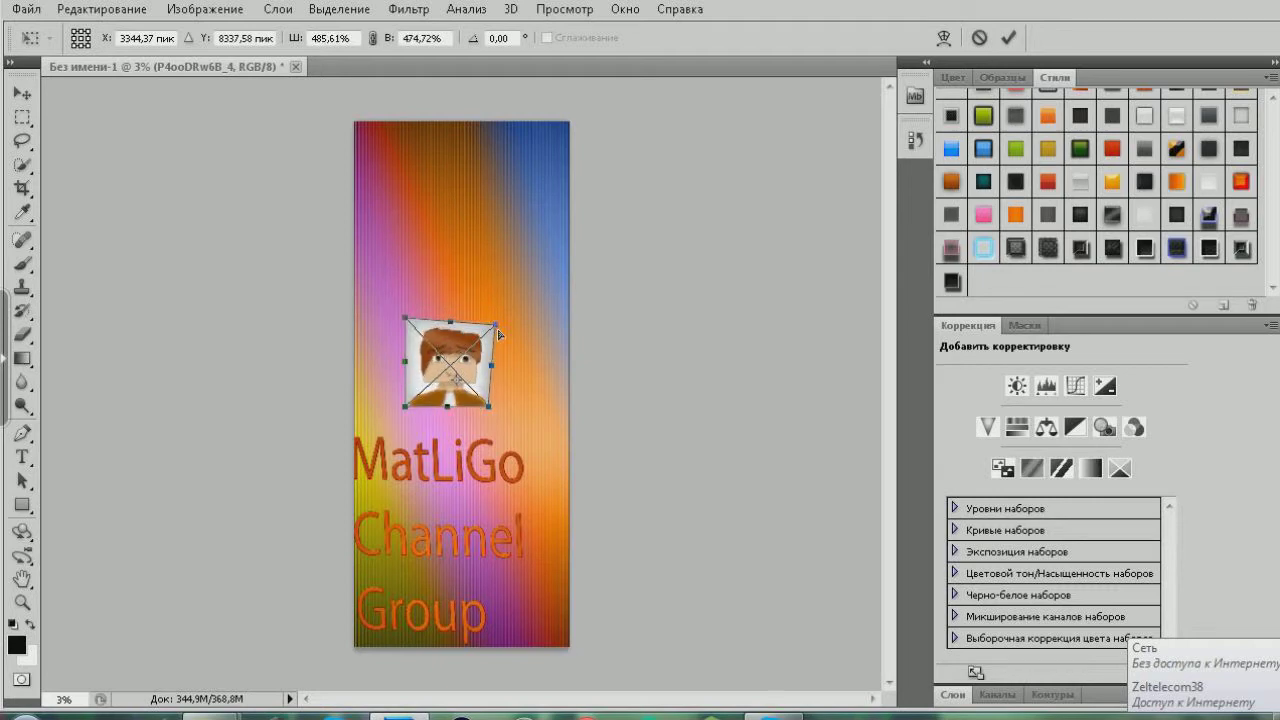
drag(489, 412, 505, 428)
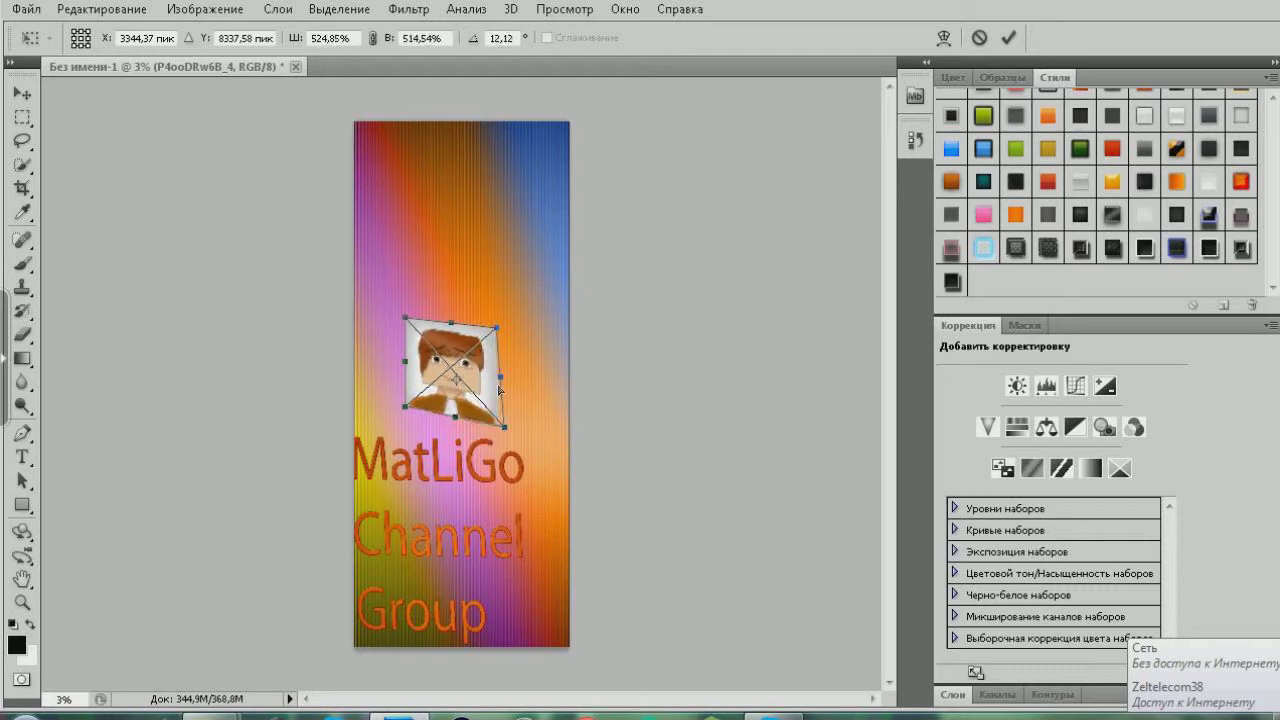
drag(493, 331, 511, 330)
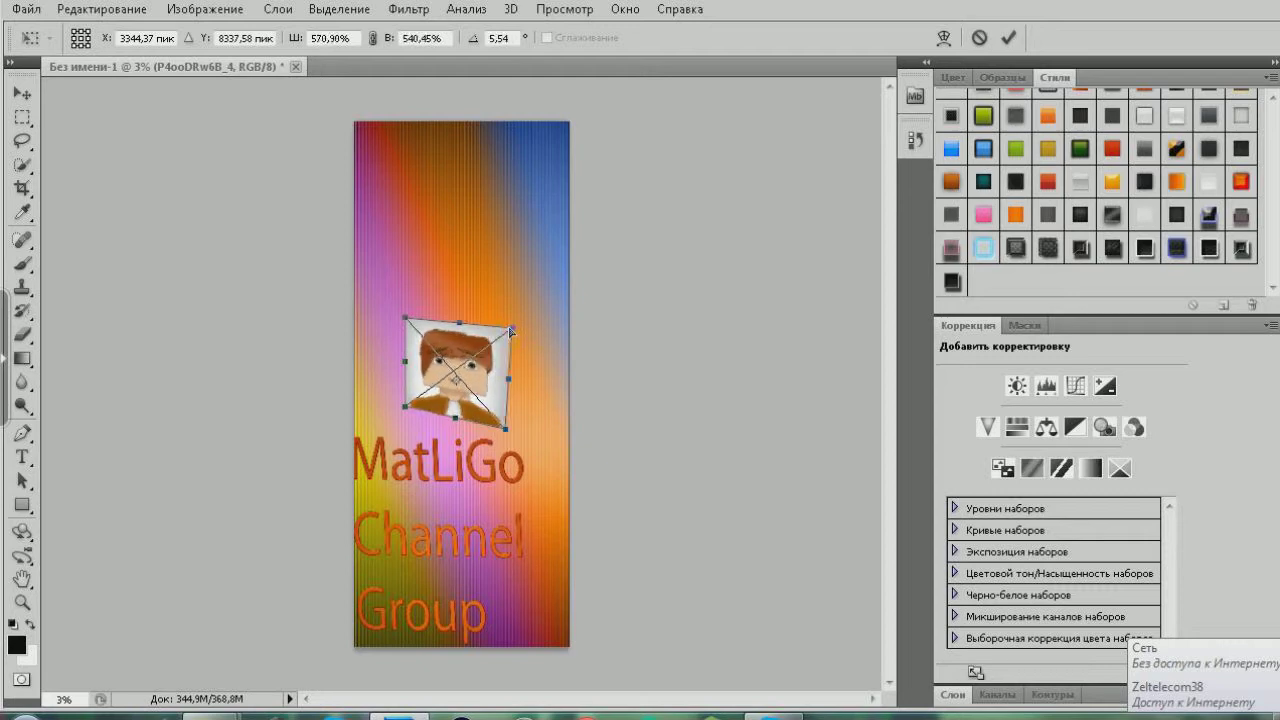
drag(404, 407, 401, 411)
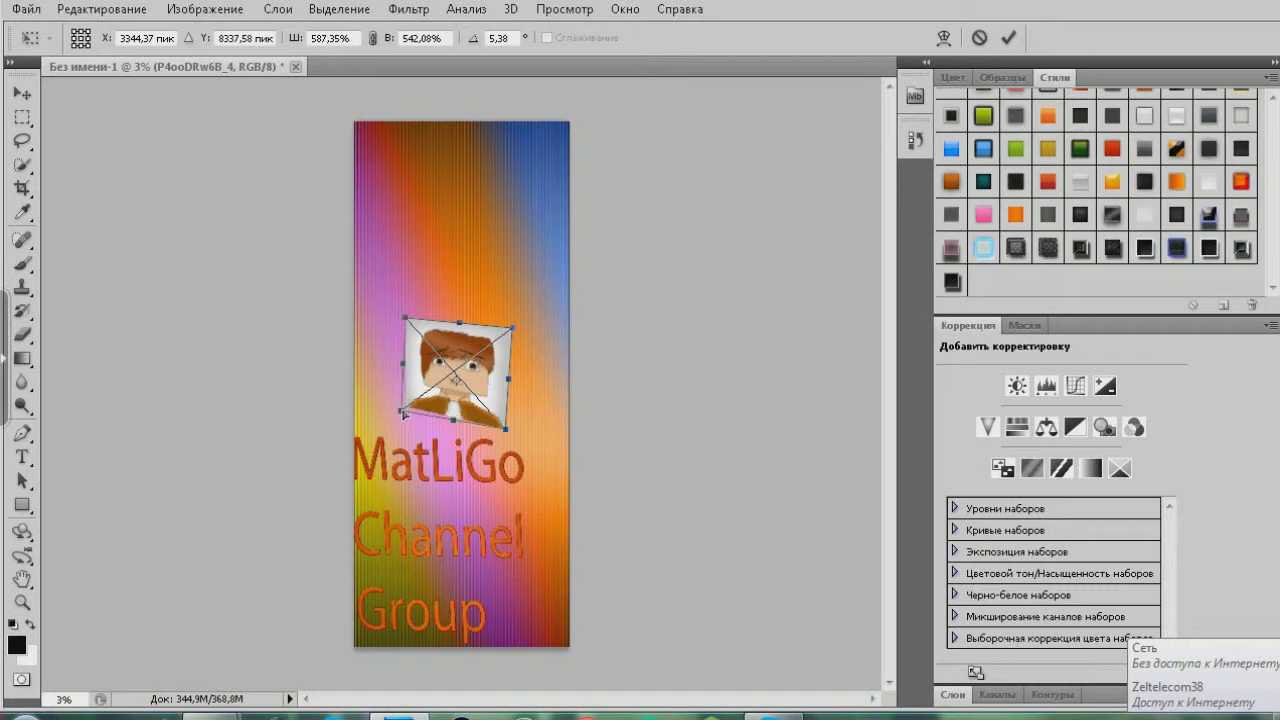
key(t)
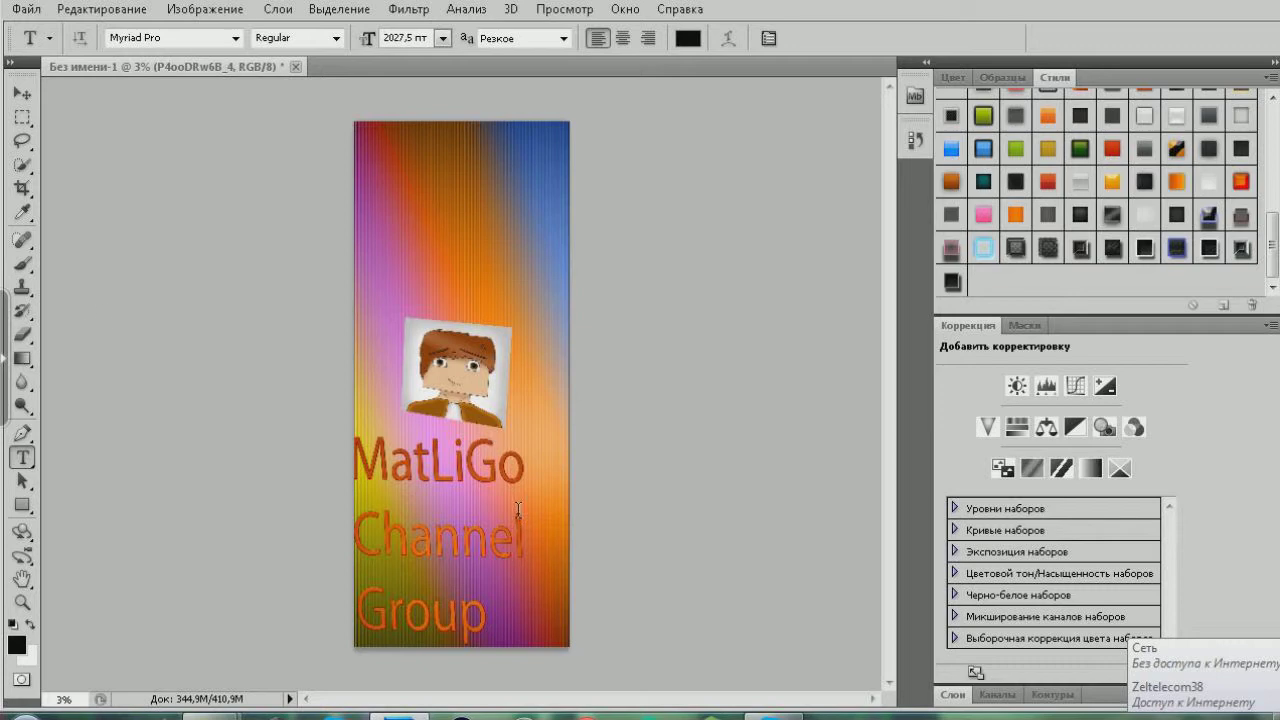
click(23, 335)
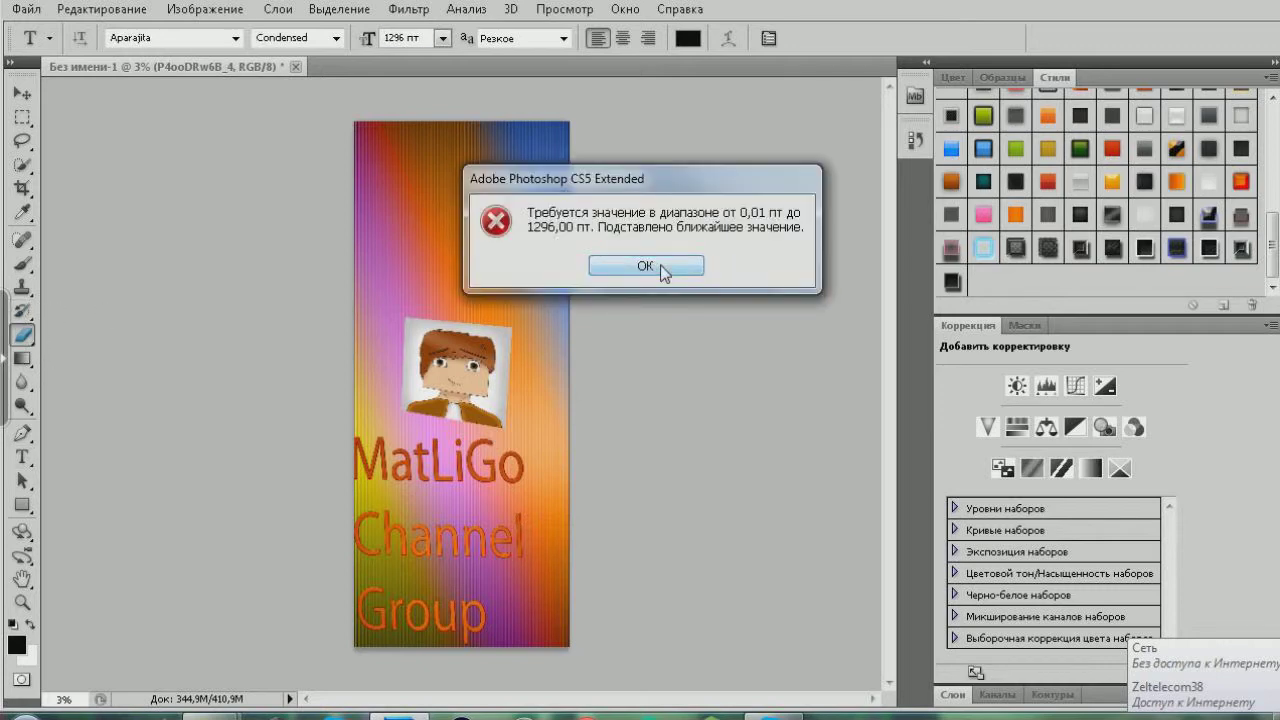
Rasterize the avatar and Magic-Erase its white background and grey border around the face
click(660, 264)
click(26, 340)
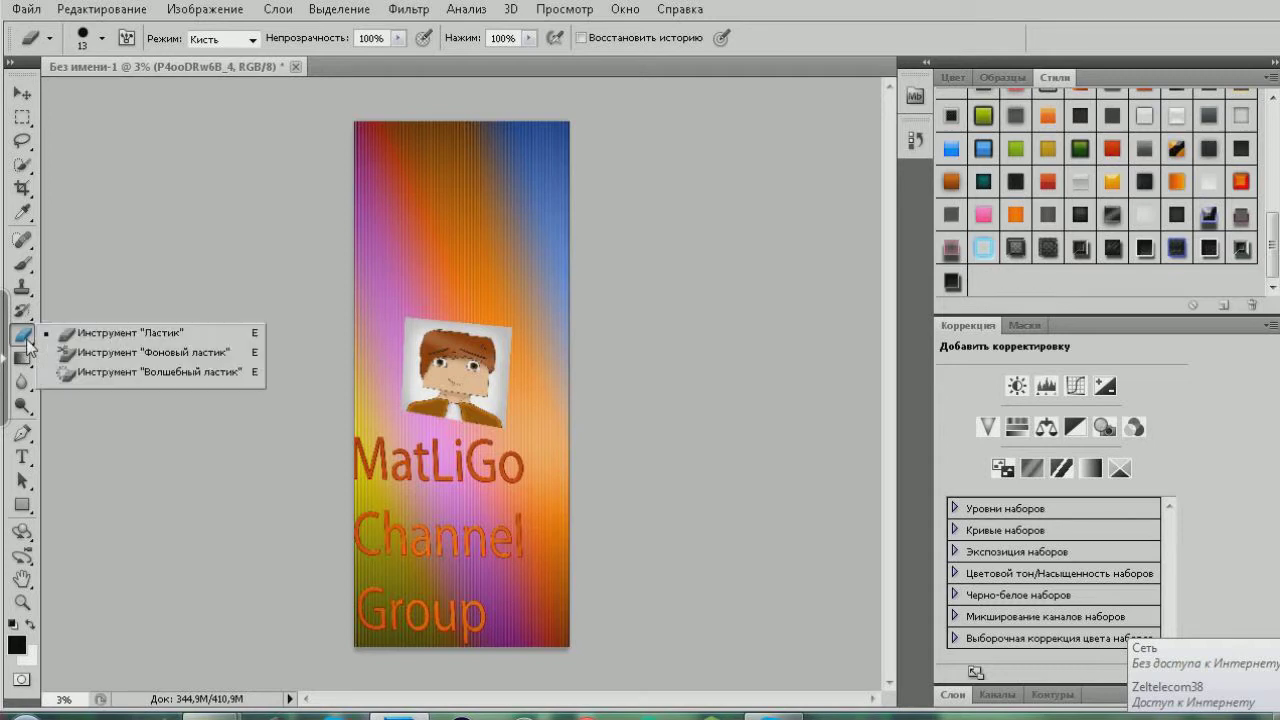
click(94, 378)
click(421, 363)
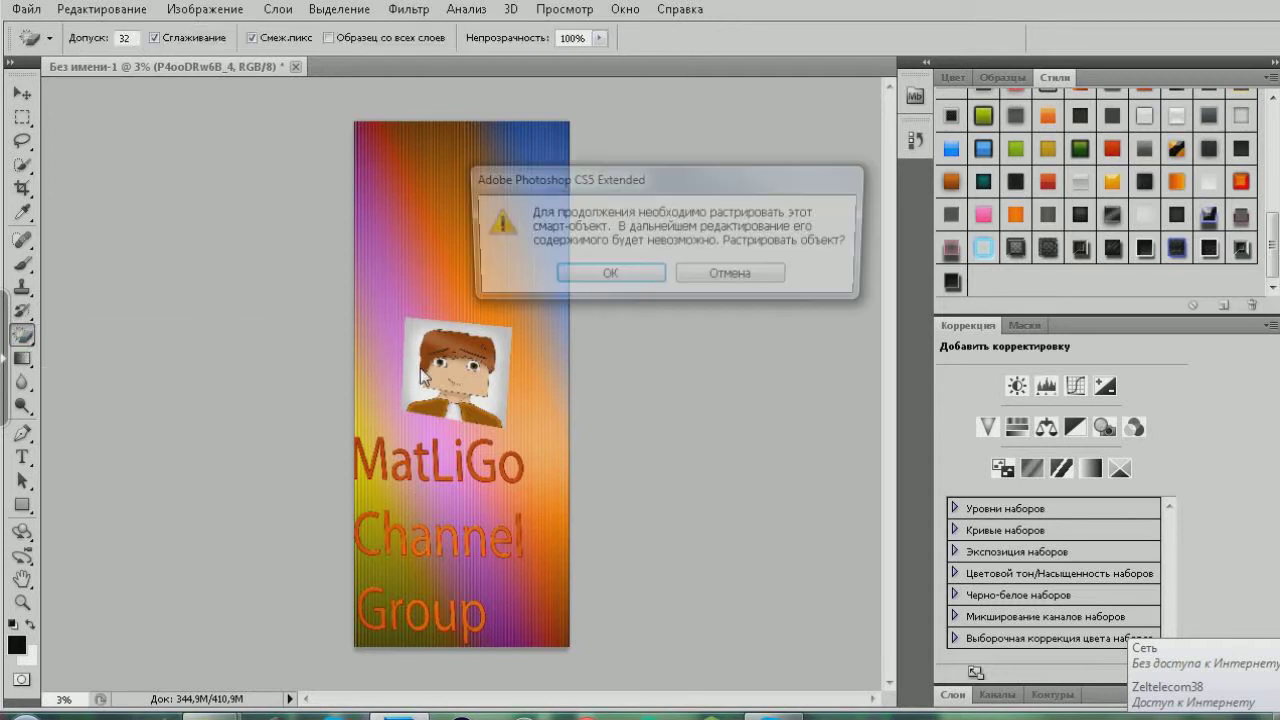
click(598, 276)
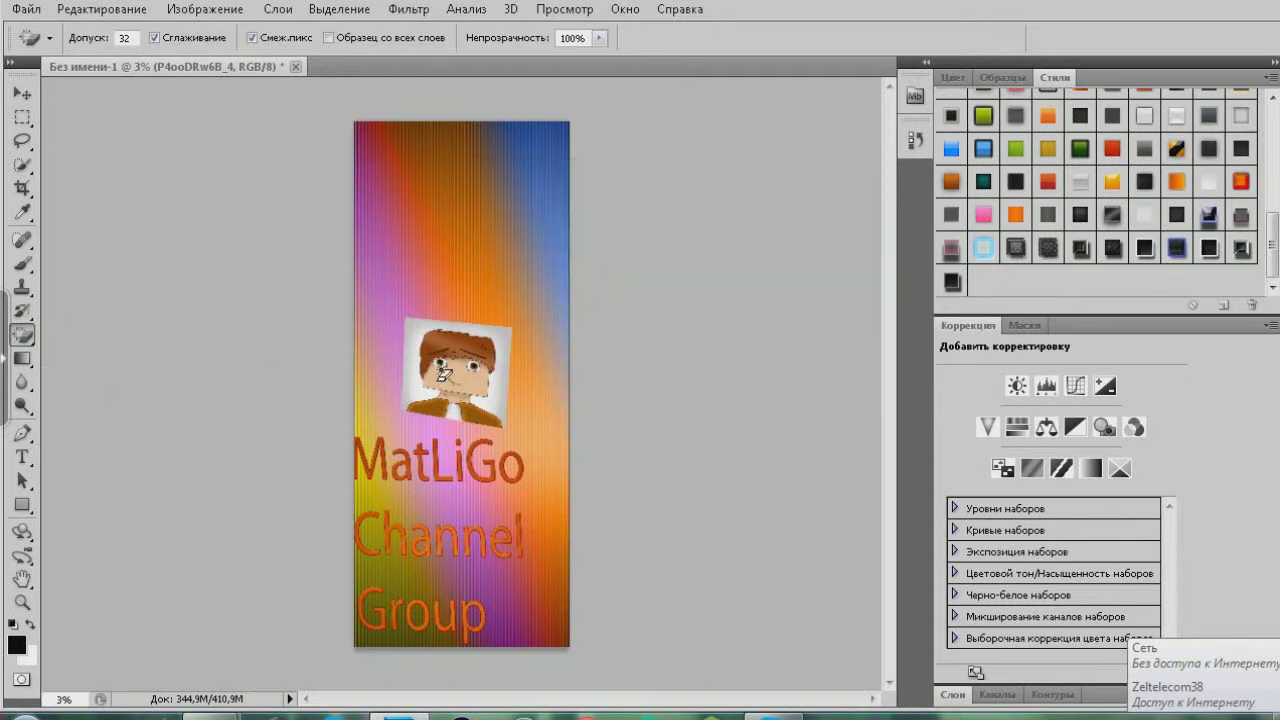
click(506, 392)
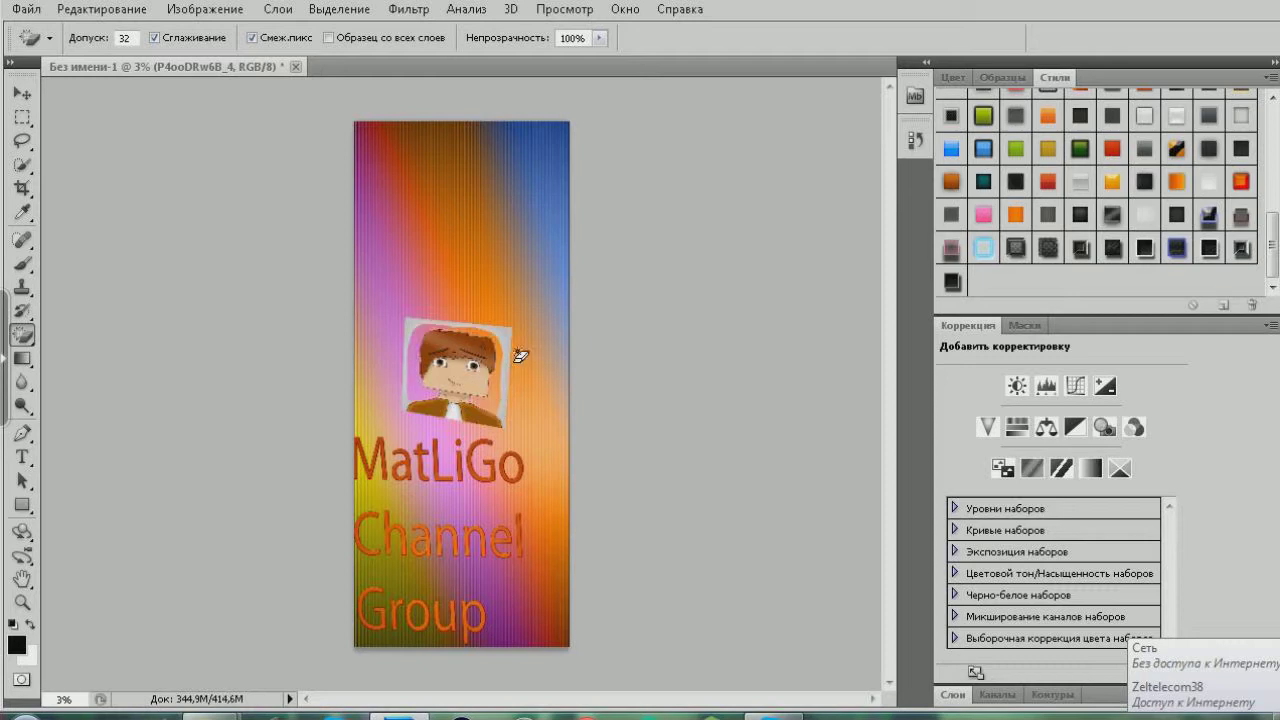
click(512, 355)
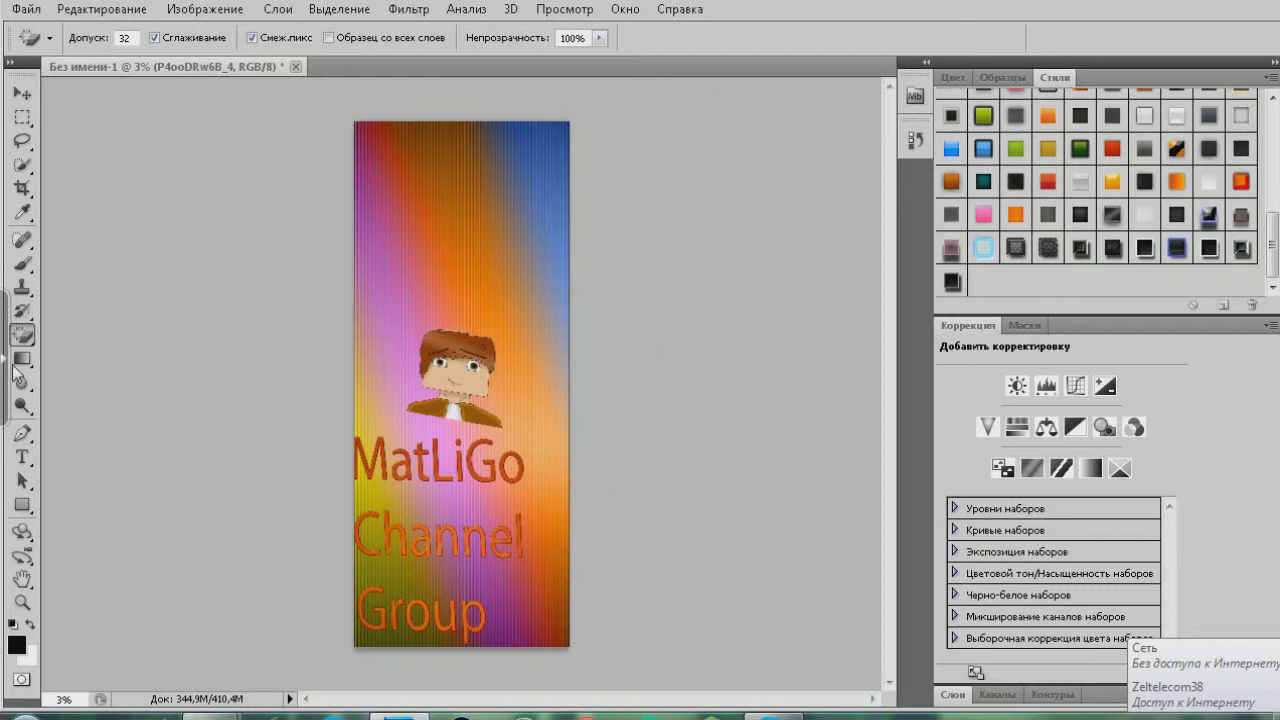
click(22, 457)
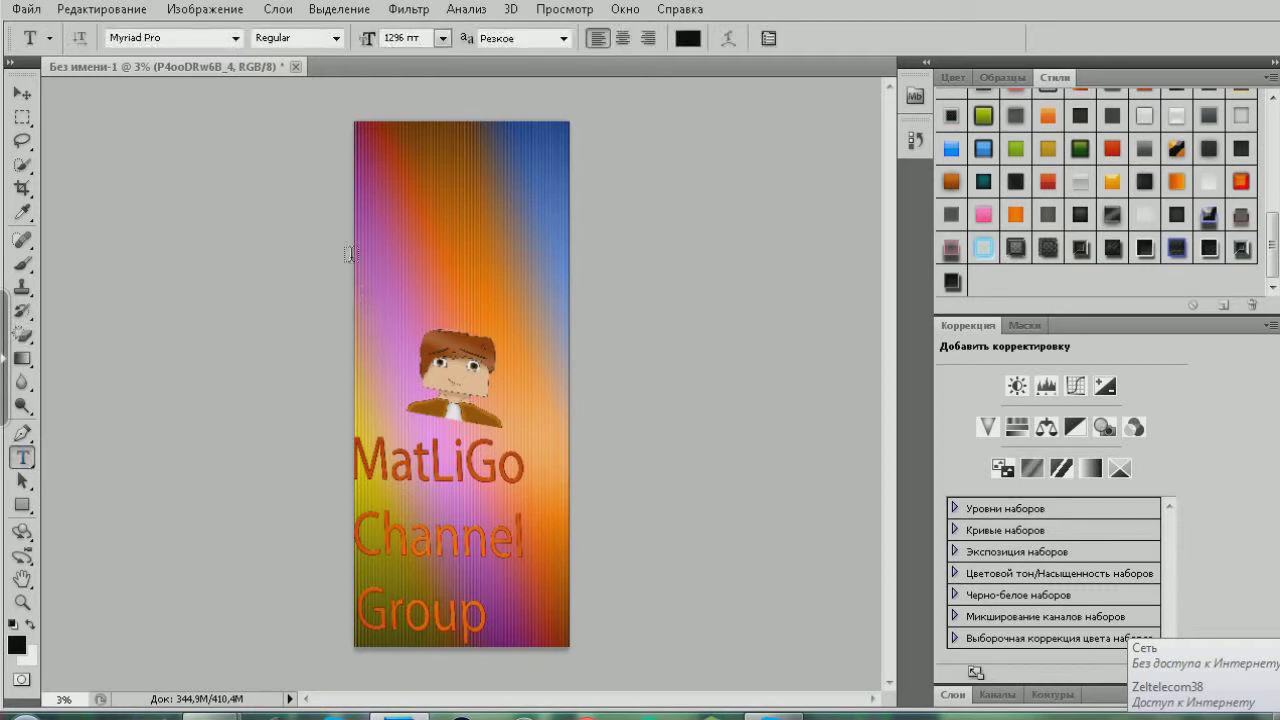
click(406, 179)
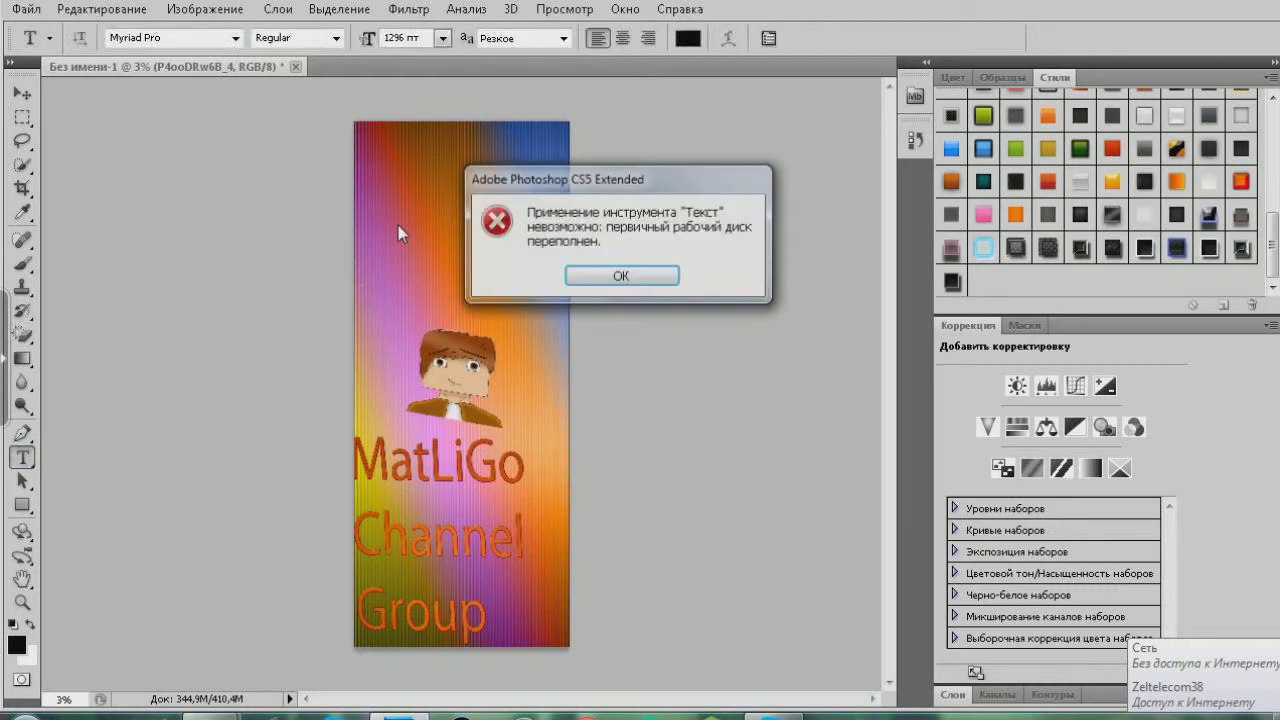
click(584, 272)
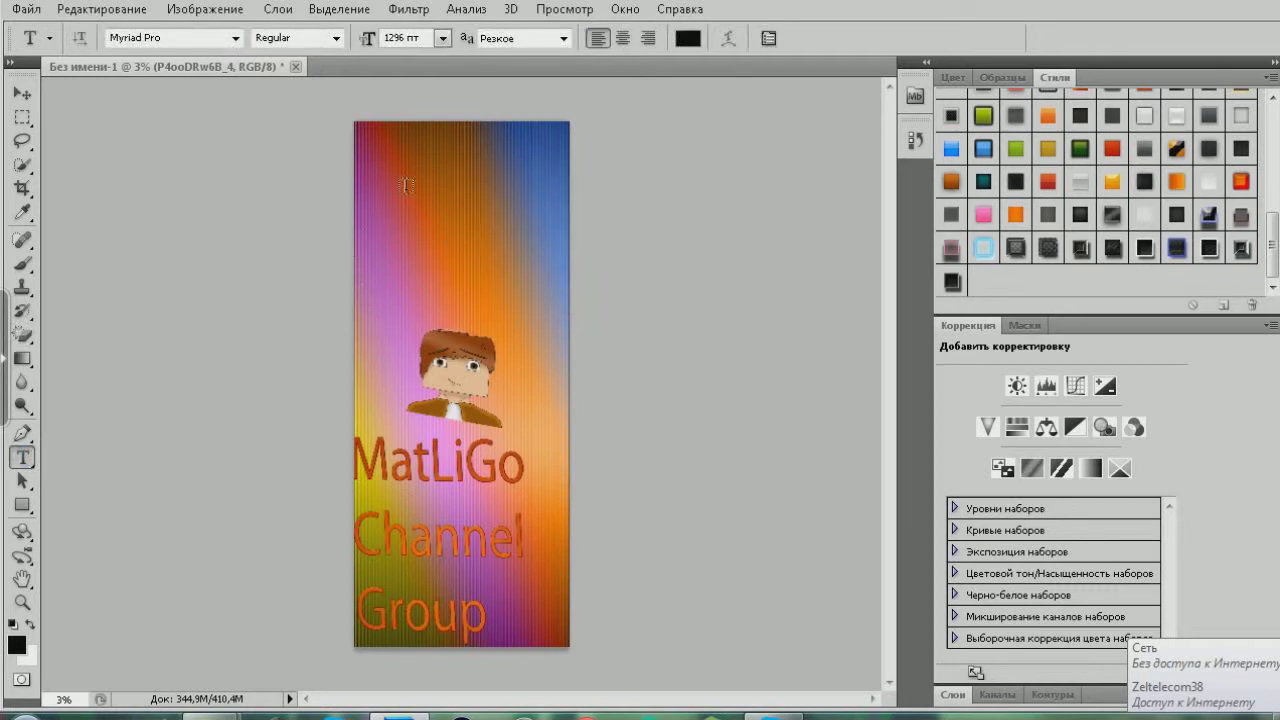
click(428, 220)
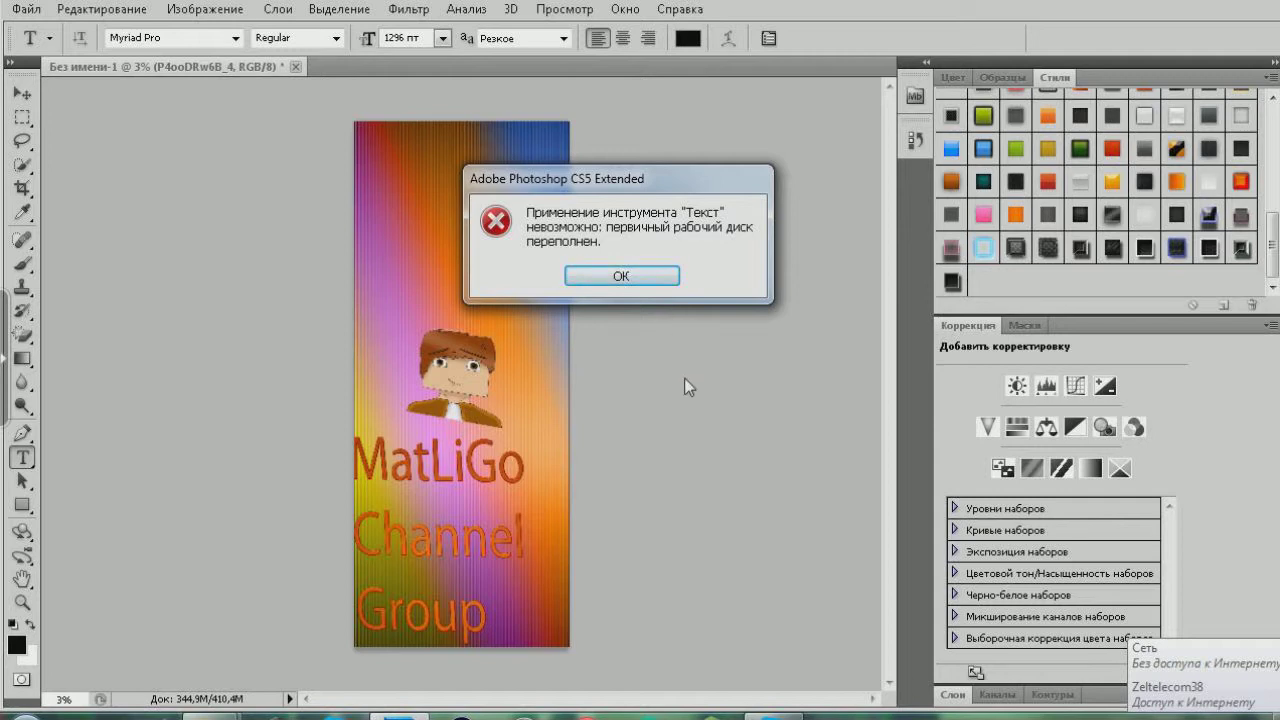
click(645, 277)
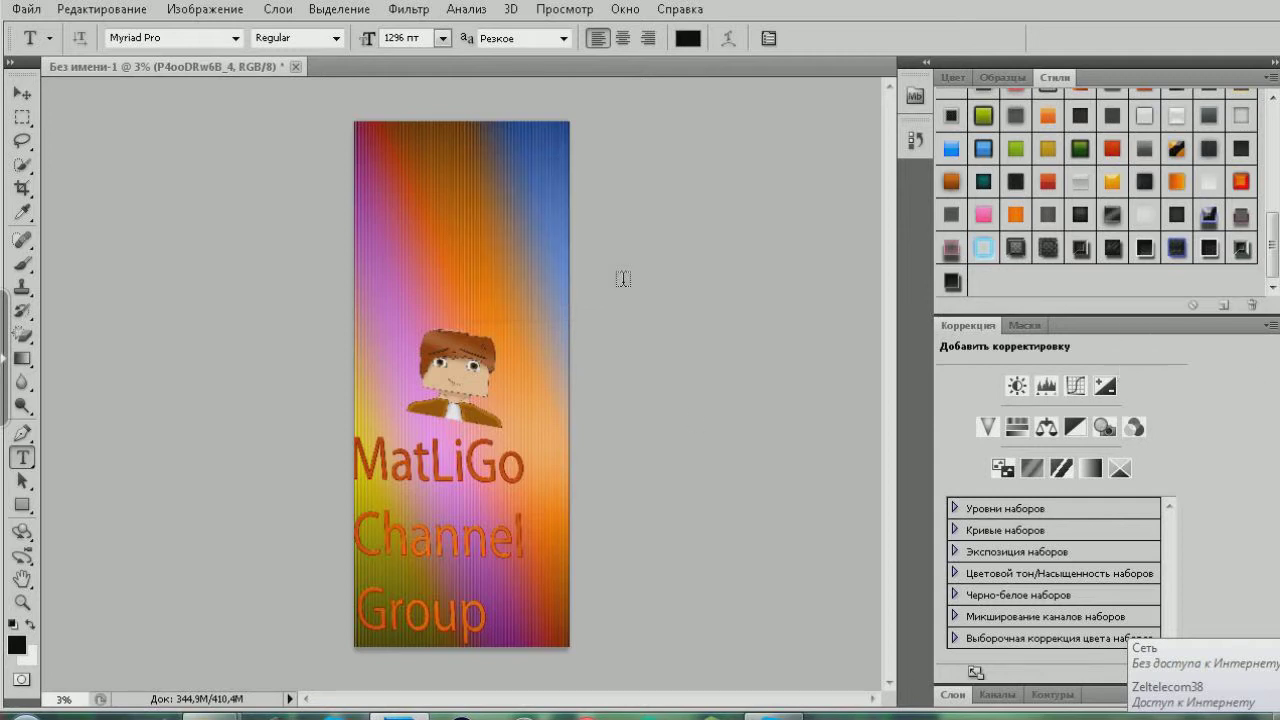
click(460, 234)
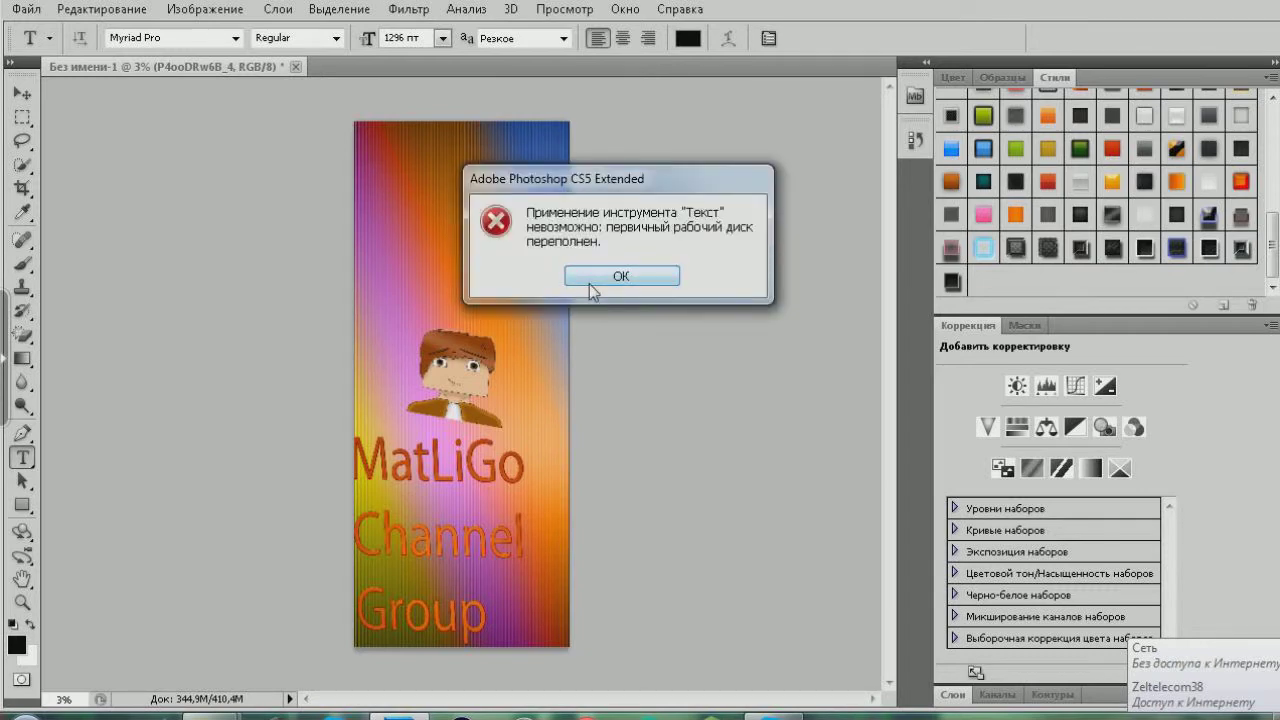
click(590, 275)
click(591, 275)
click(606, 274)
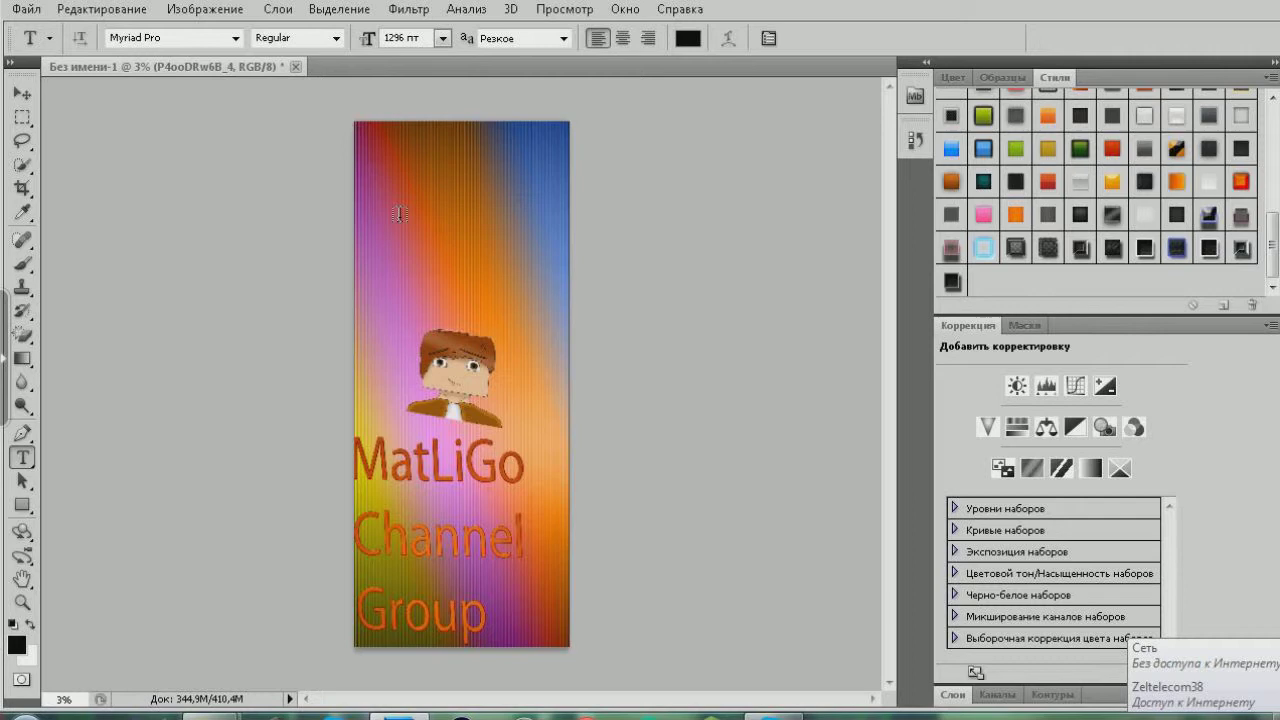
click(399, 213)
click(585, 277)
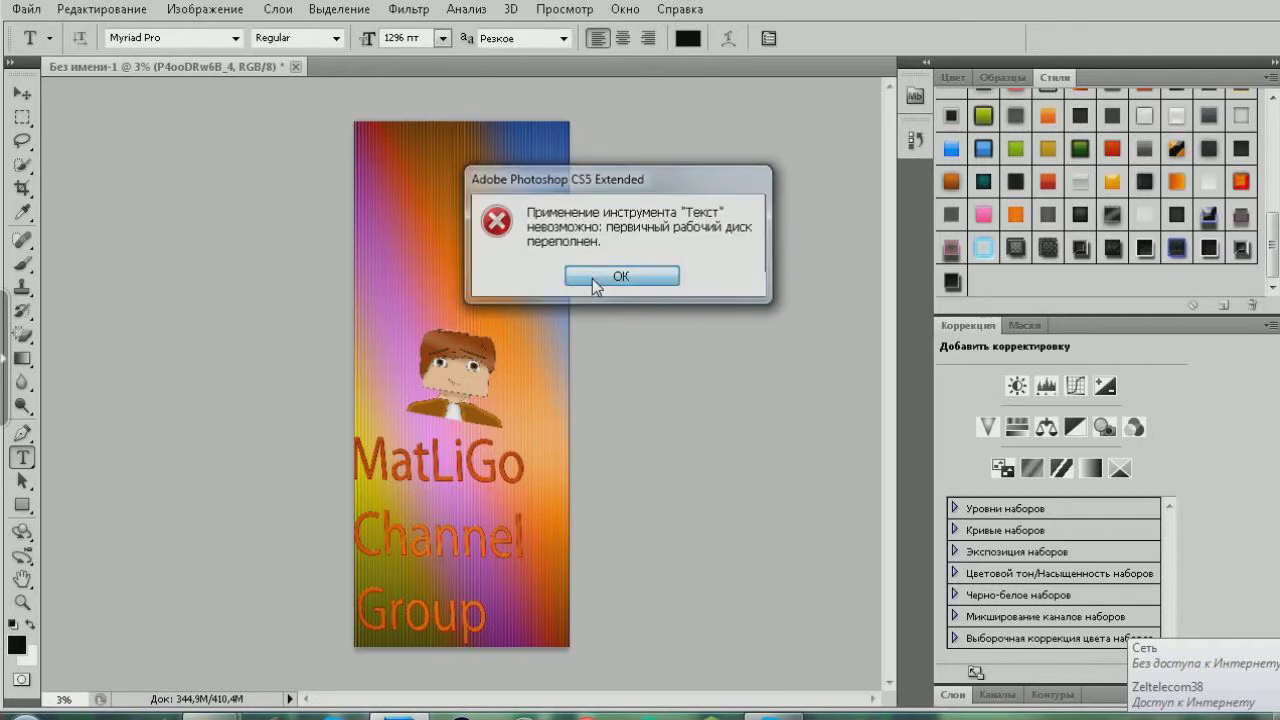